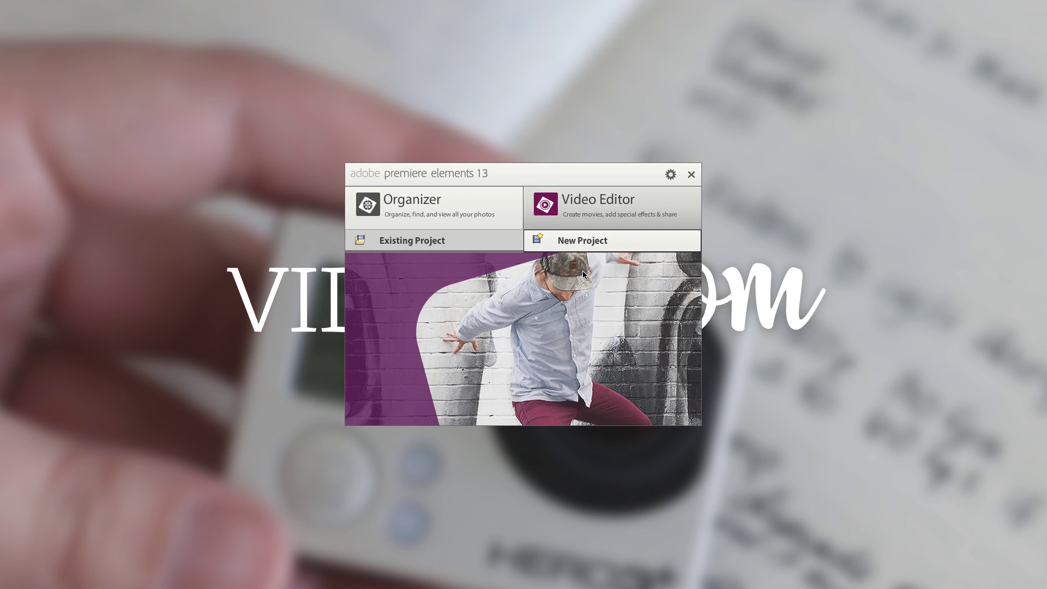
Create a new Video Editor project, OK the Welcome notice, and open the updater's install-timing dropdown
click(592, 247)
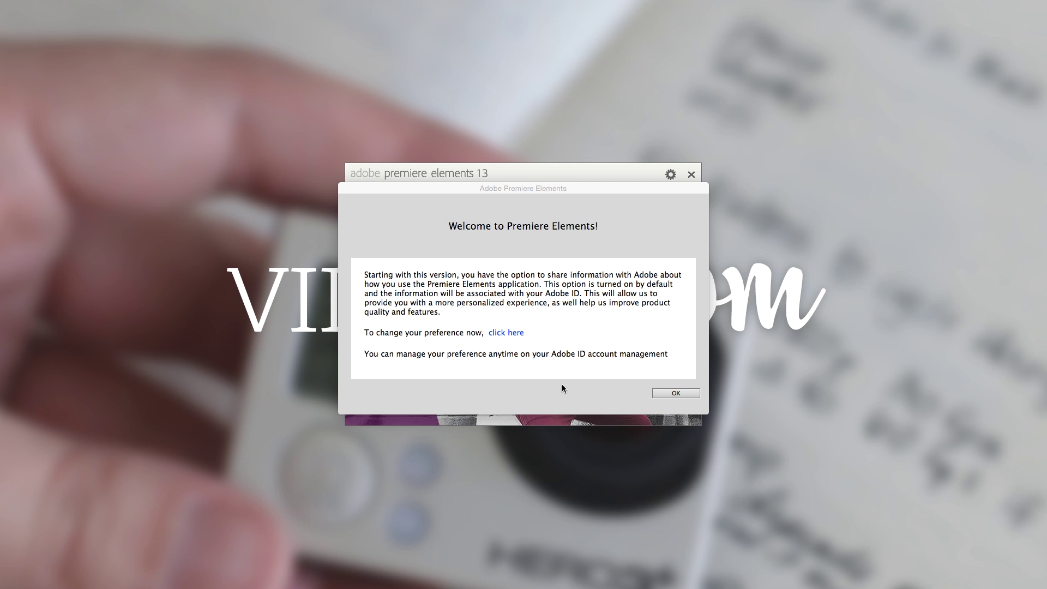
click(668, 393)
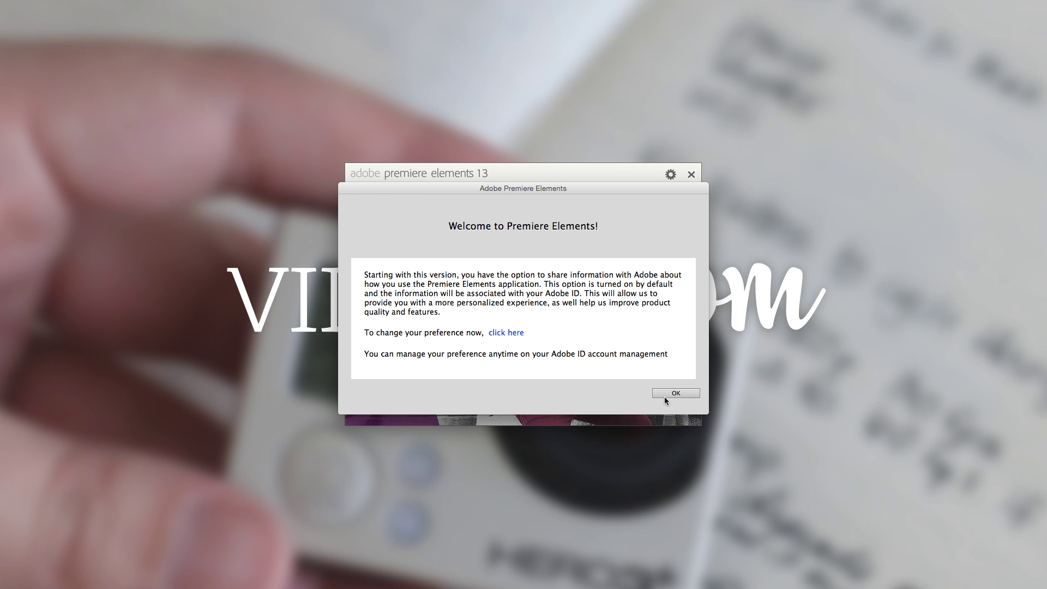
click(667, 395)
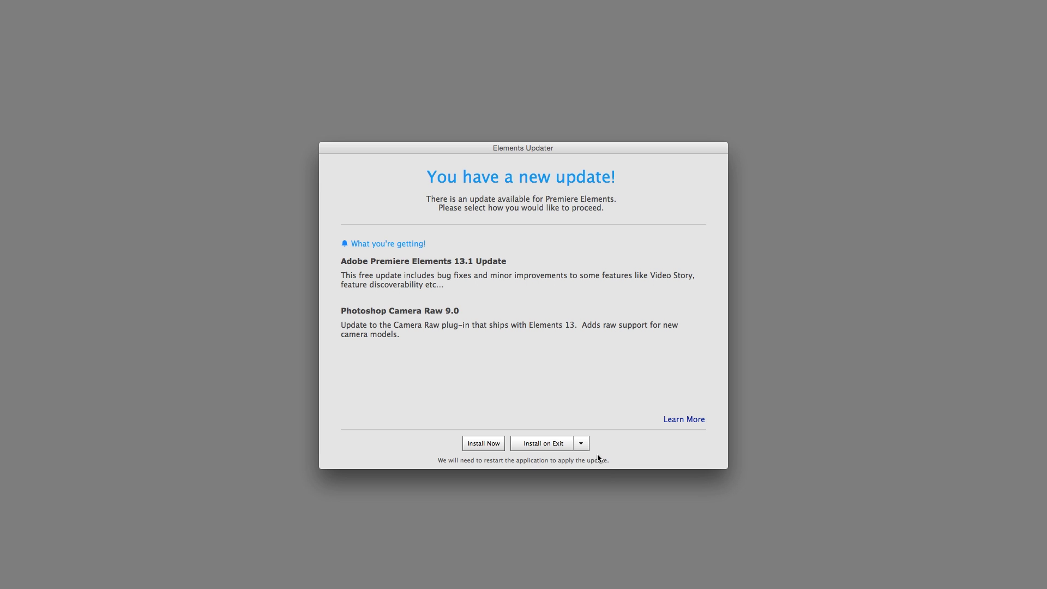
click(546, 446)
Choose Install on Exit for the update, try the Quick, Guided and Expert views, then return to Quick
click(546, 458)
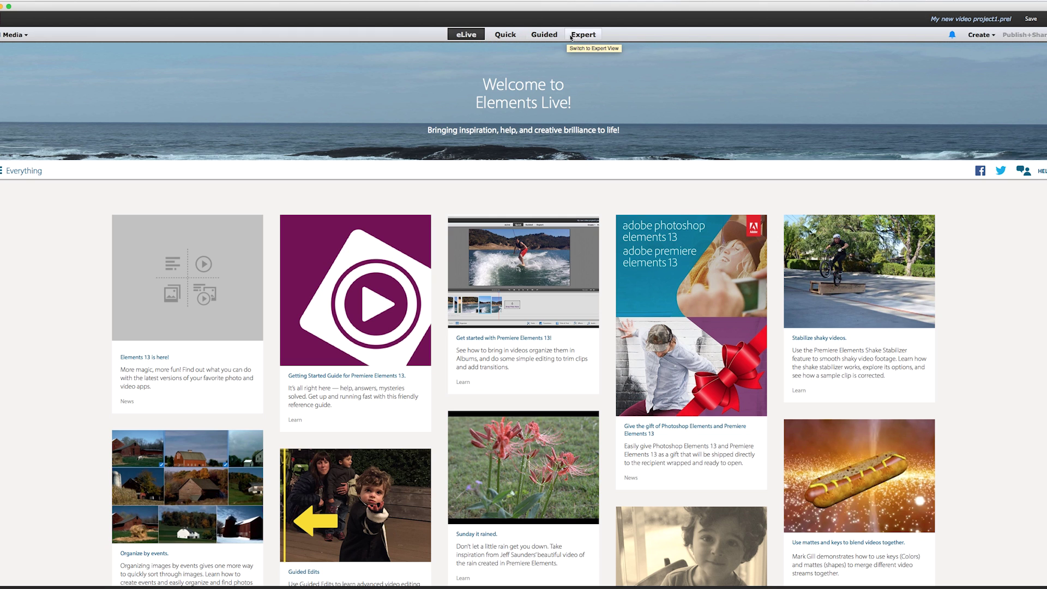
click(505, 35)
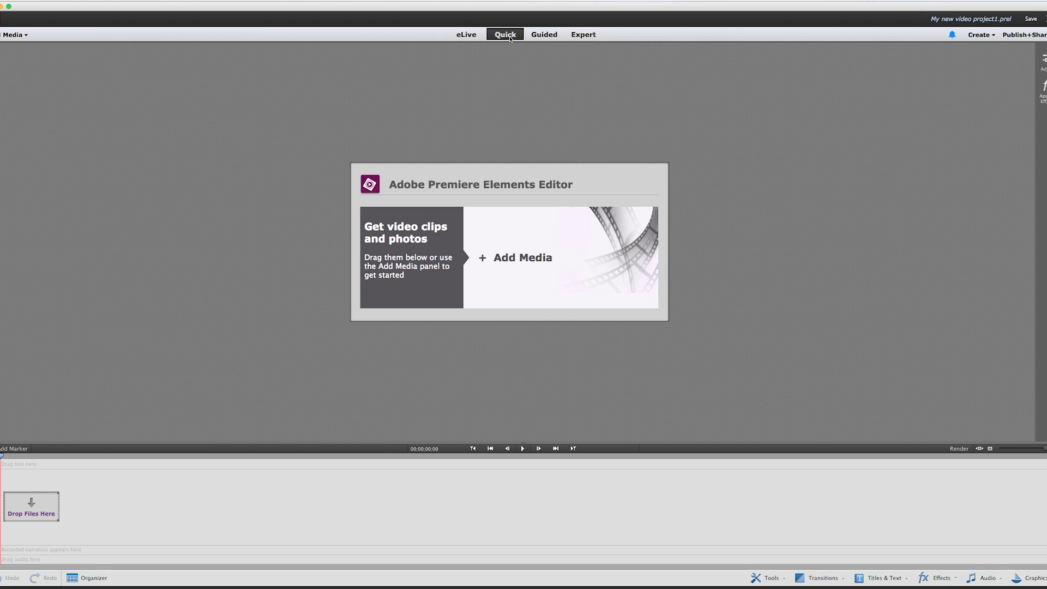
click(545, 35)
click(574, 38)
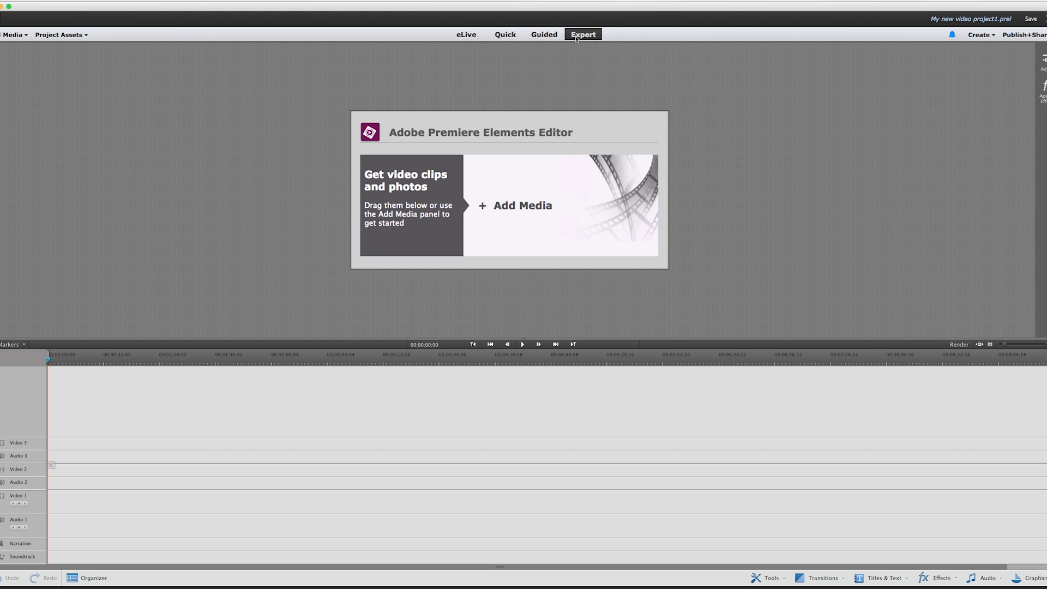
click(510, 35)
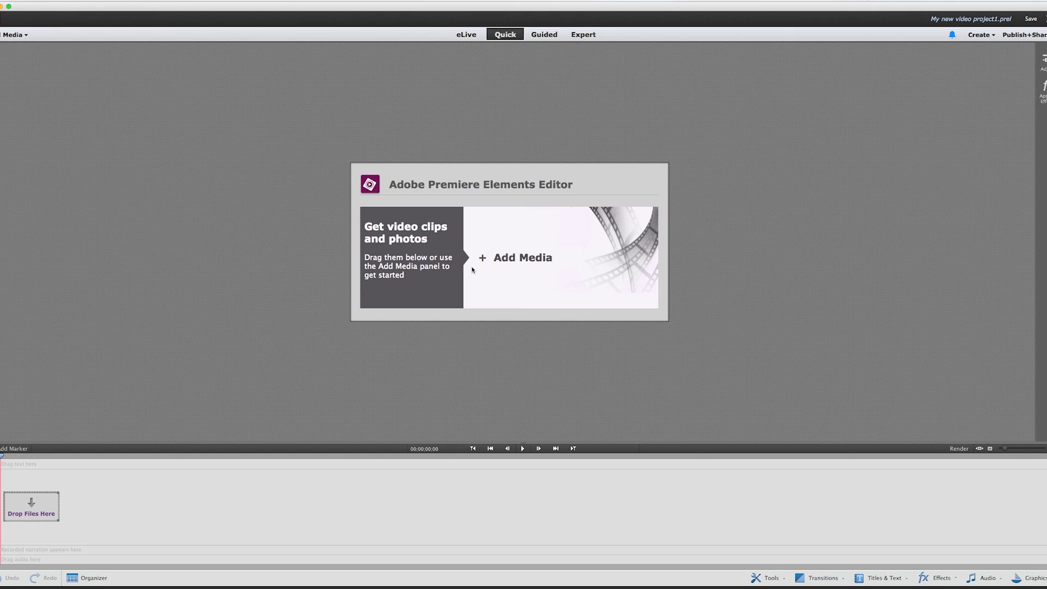
click(511, 261)
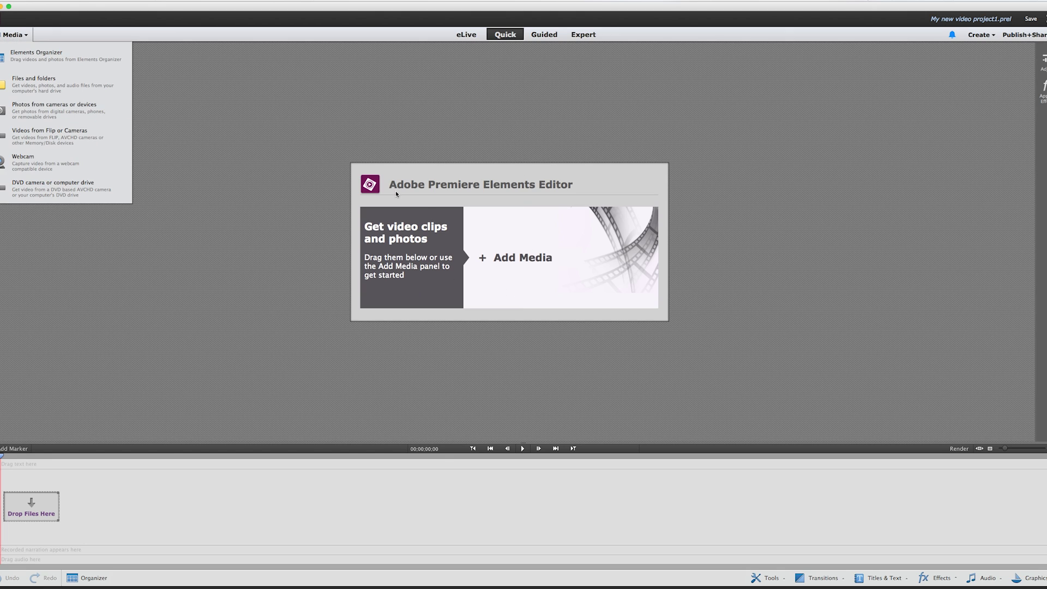
Import _GOPR4879, _GOPR4878 and _GOPR4876 from the Desktop's Niagara Falls - GWL folder
click(31, 88)
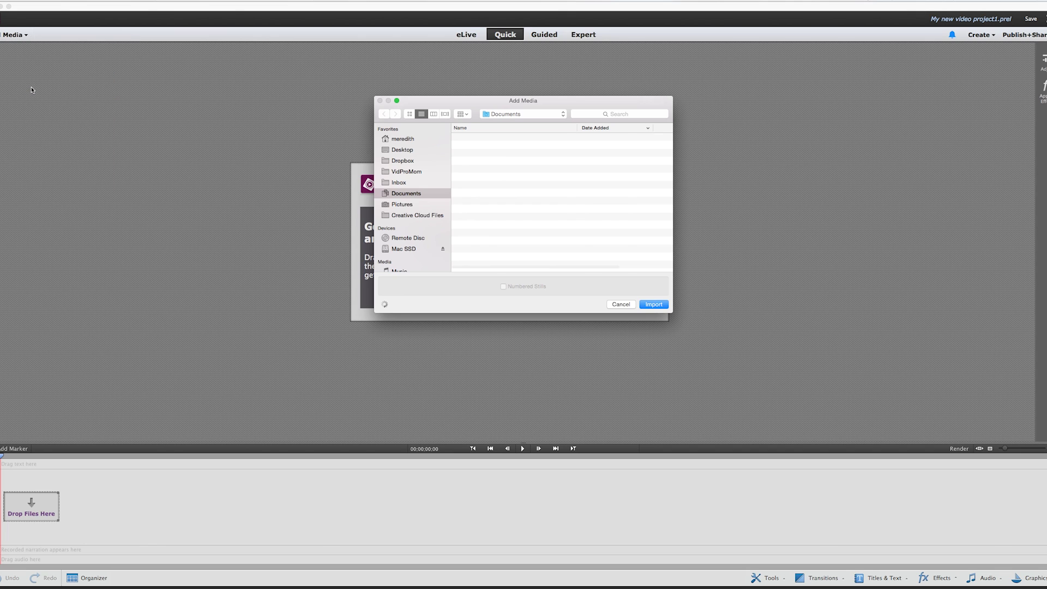
click(403, 150)
click(466, 140)
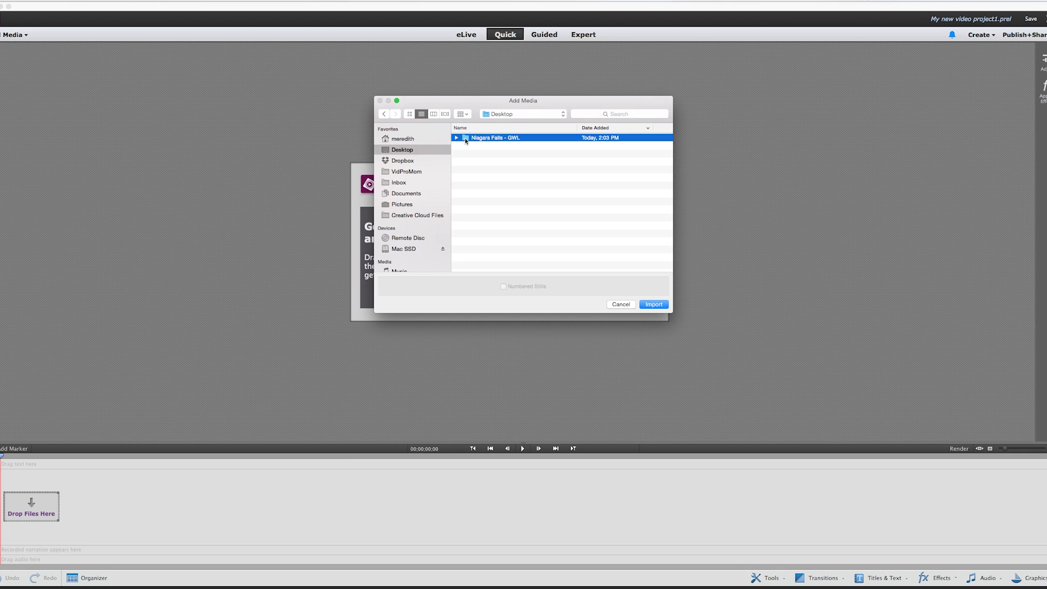
double_click(465, 139)
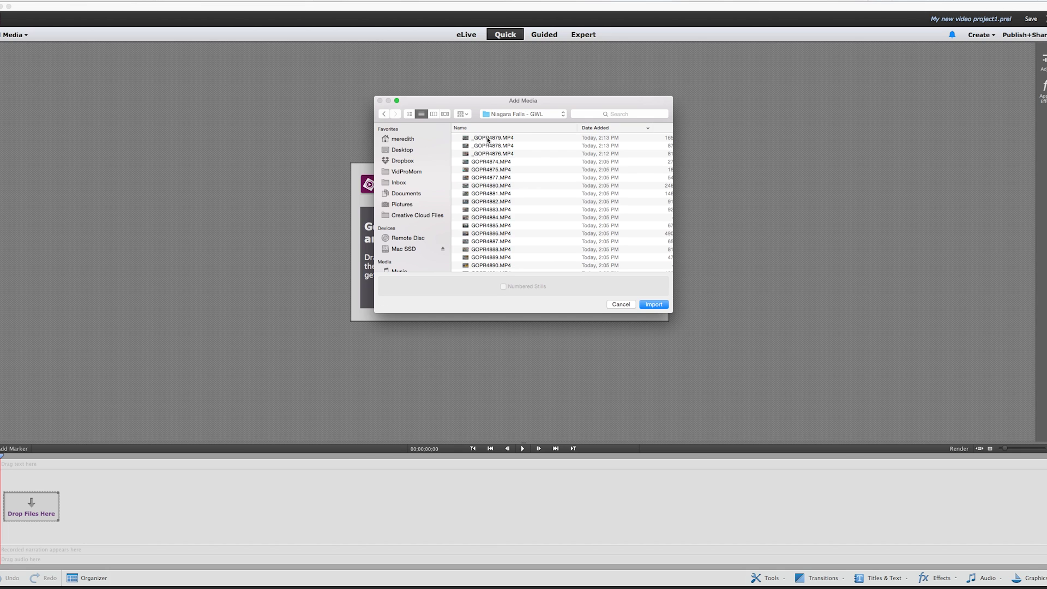
click(488, 139)
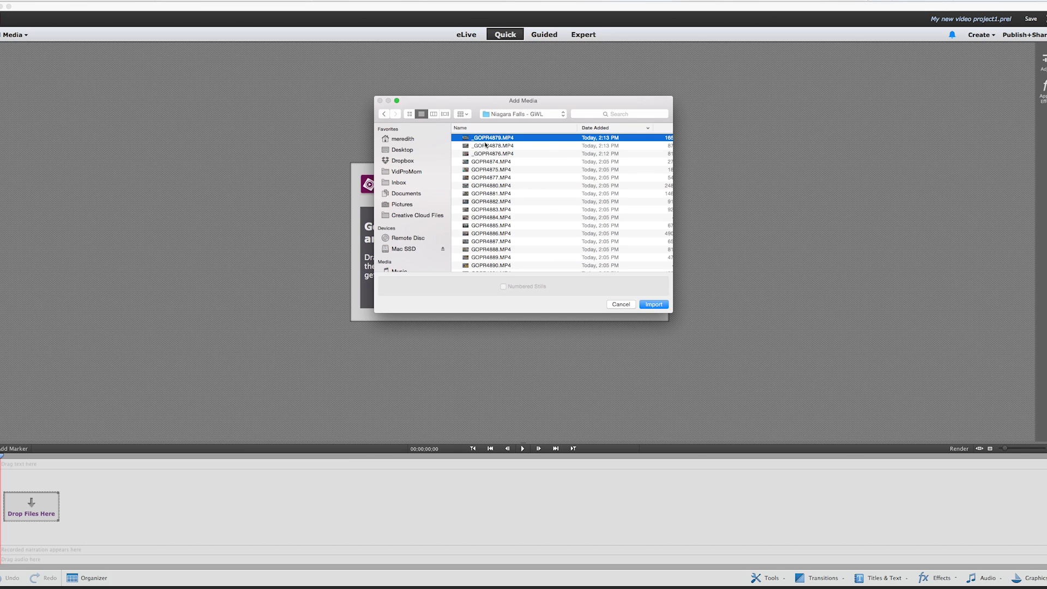
shift+click(485, 147)
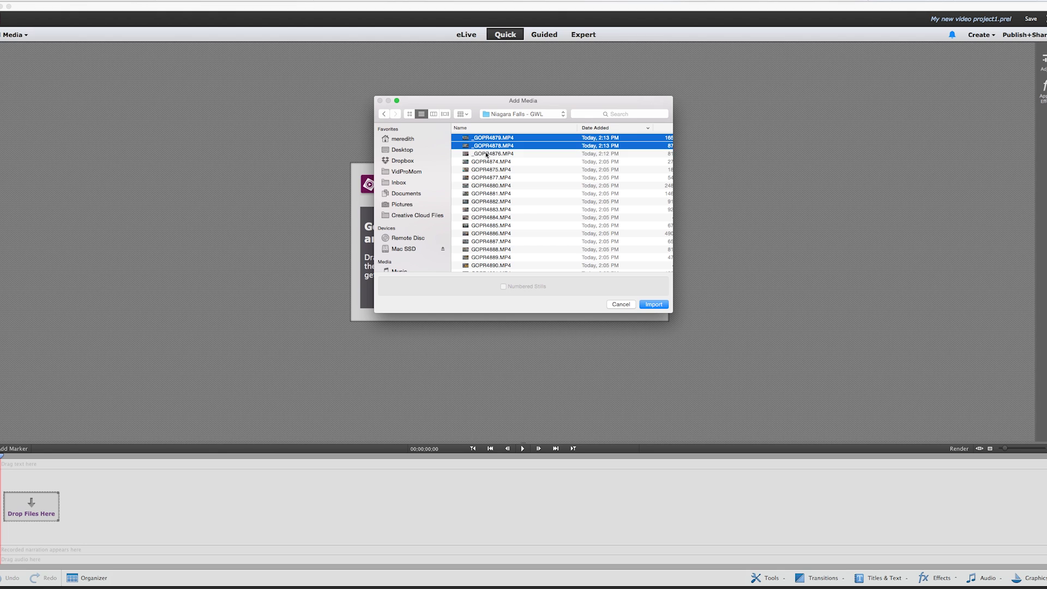
shift+click(499, 154)
click(654, 304)
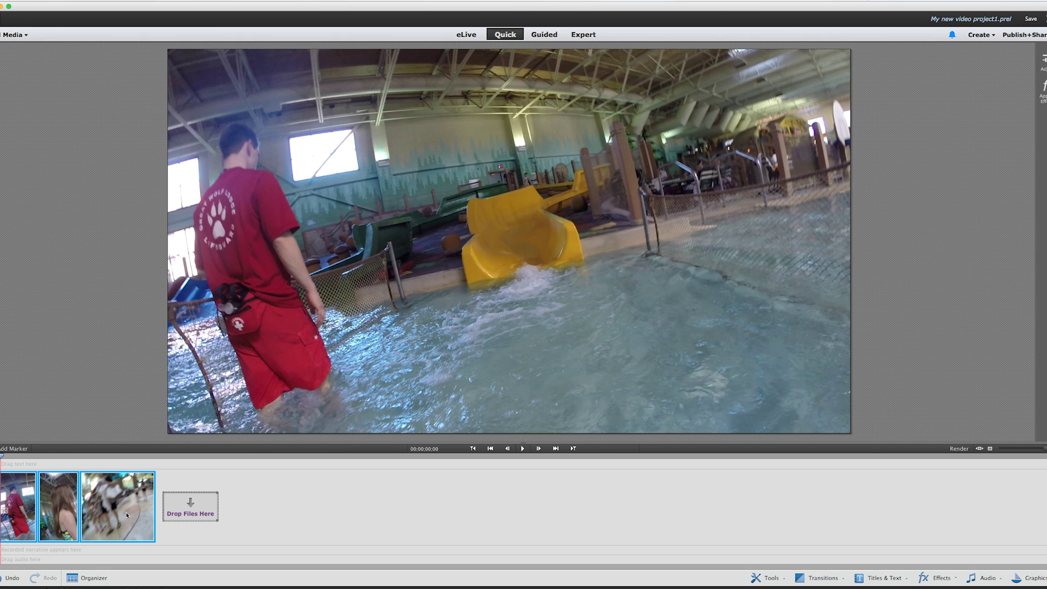
key(space)
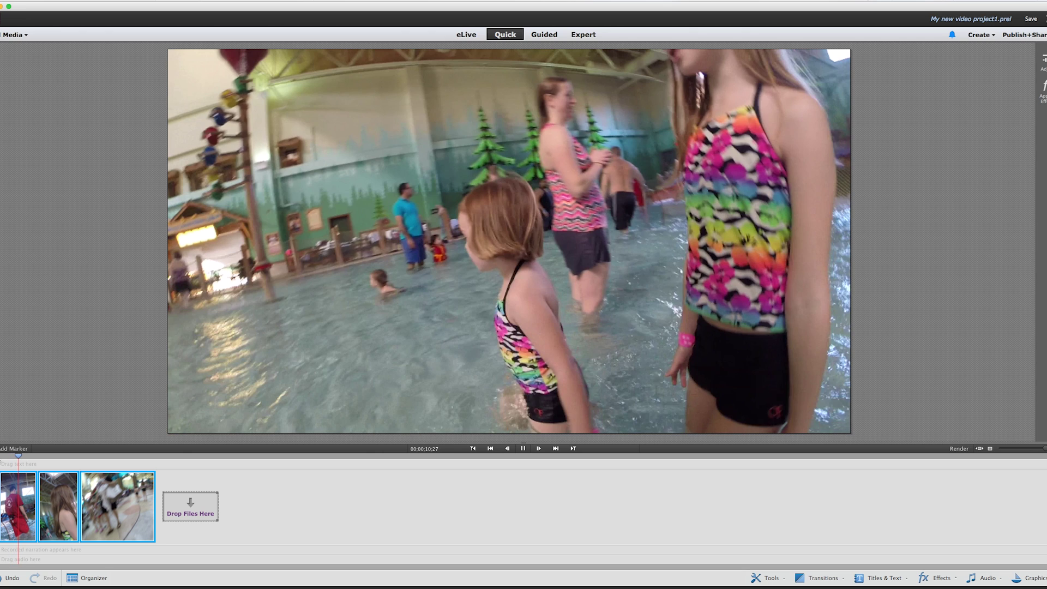
click(22, 510)
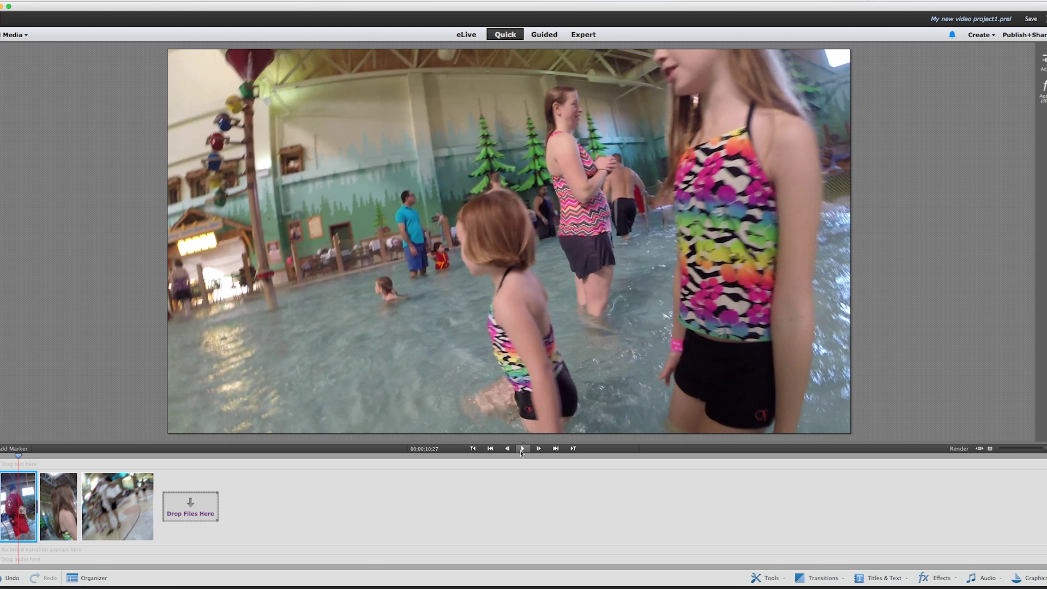
click(522, 449)
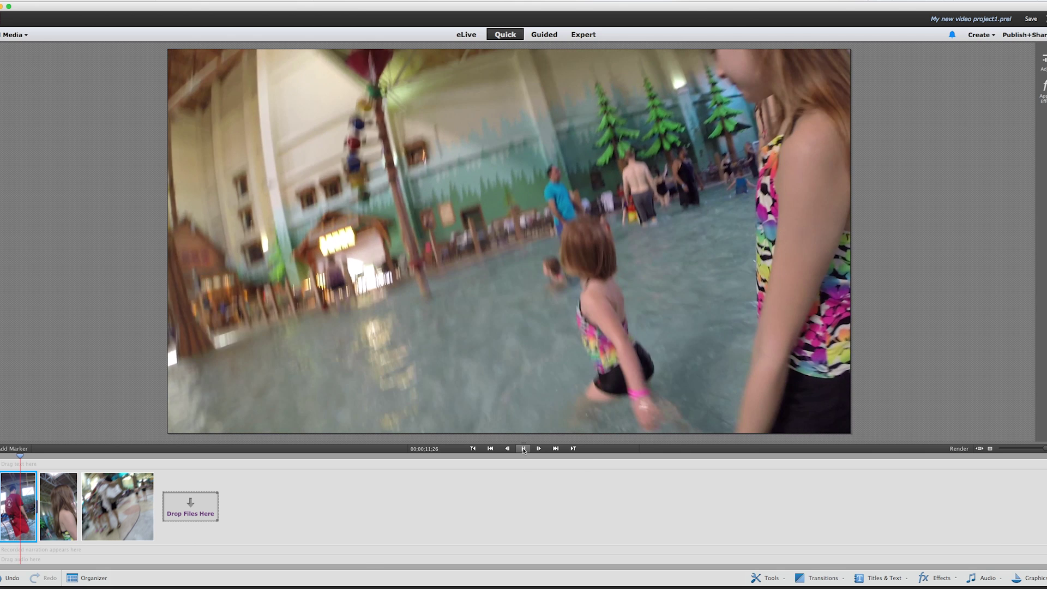
click(524, 449)
Drag the lifeguard clip's left edge right so it starts slightly later
drag(21, 457, 58, 458)
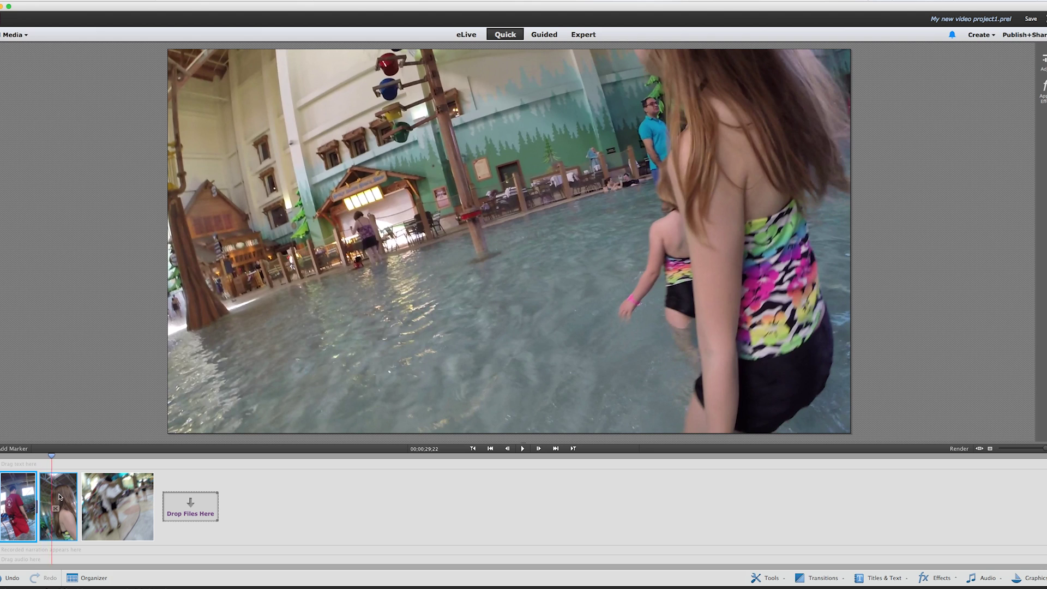
click(59, 496)
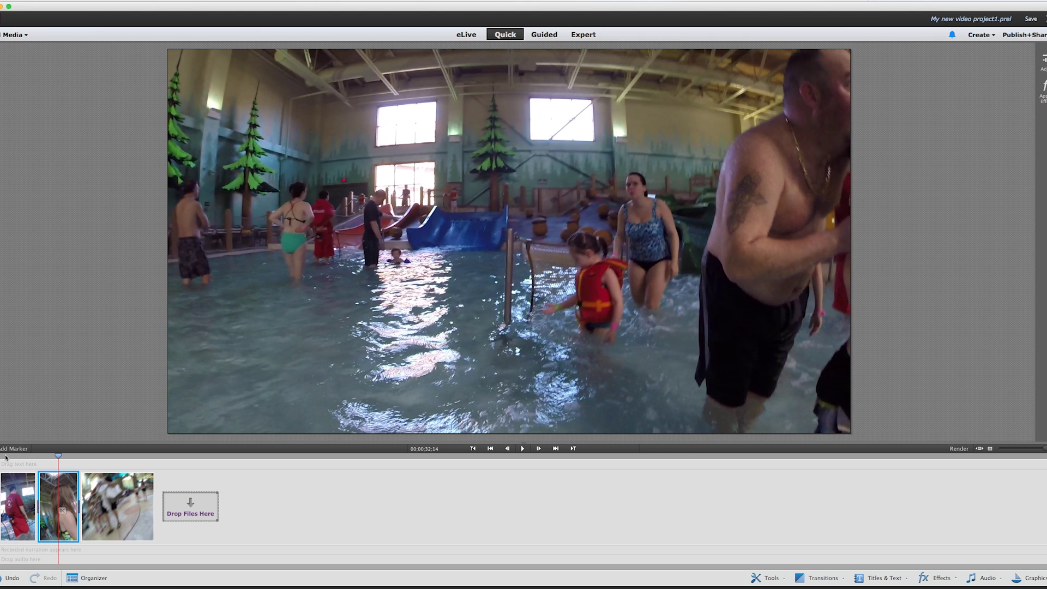
drag(58, 457, 0, 460)
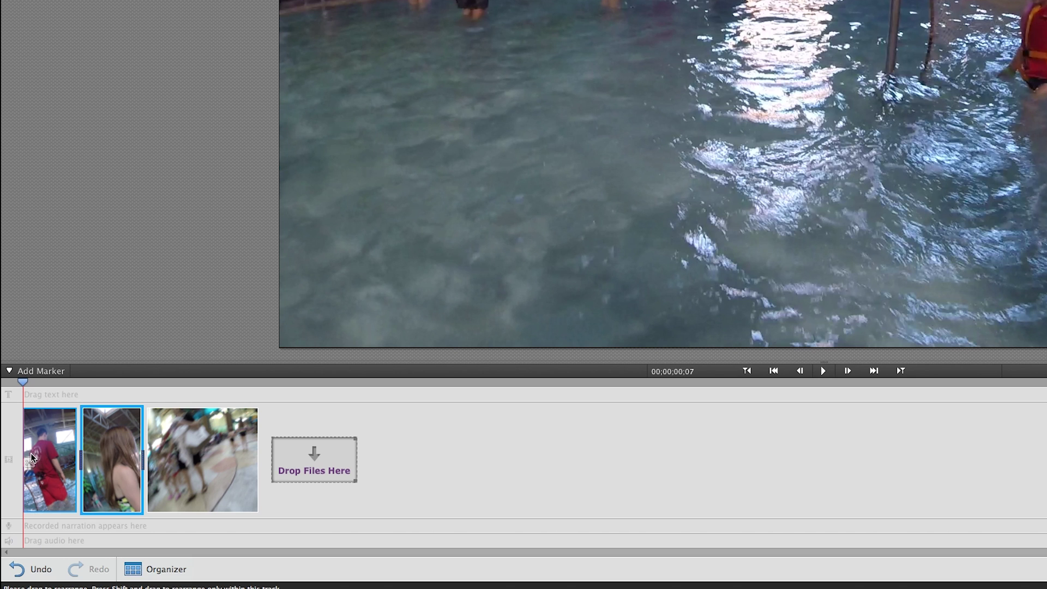
click(29, 459)
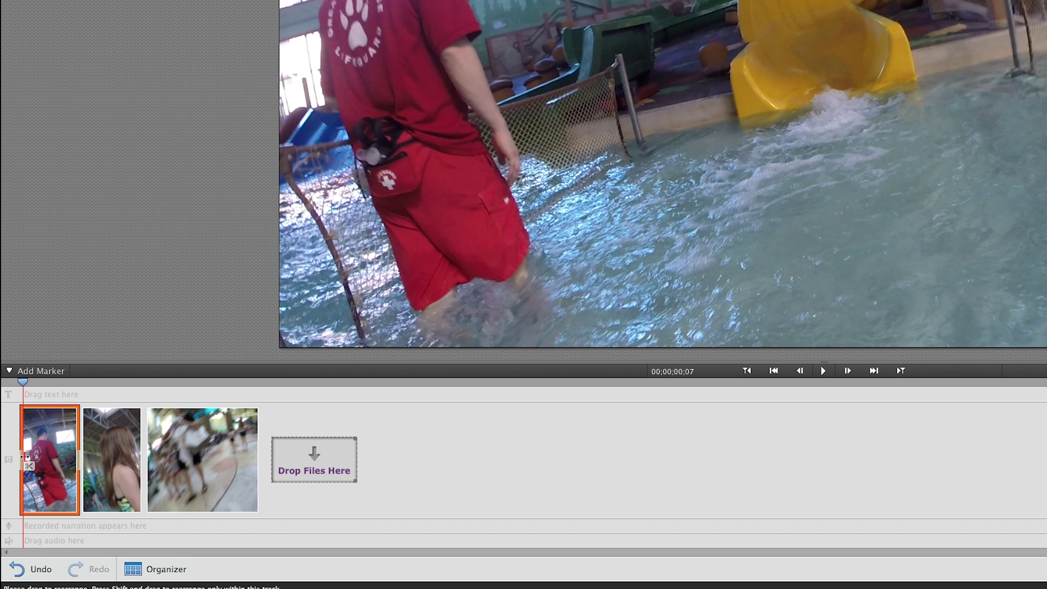
drag(27, 457, 31, 457)
click(30, 459)
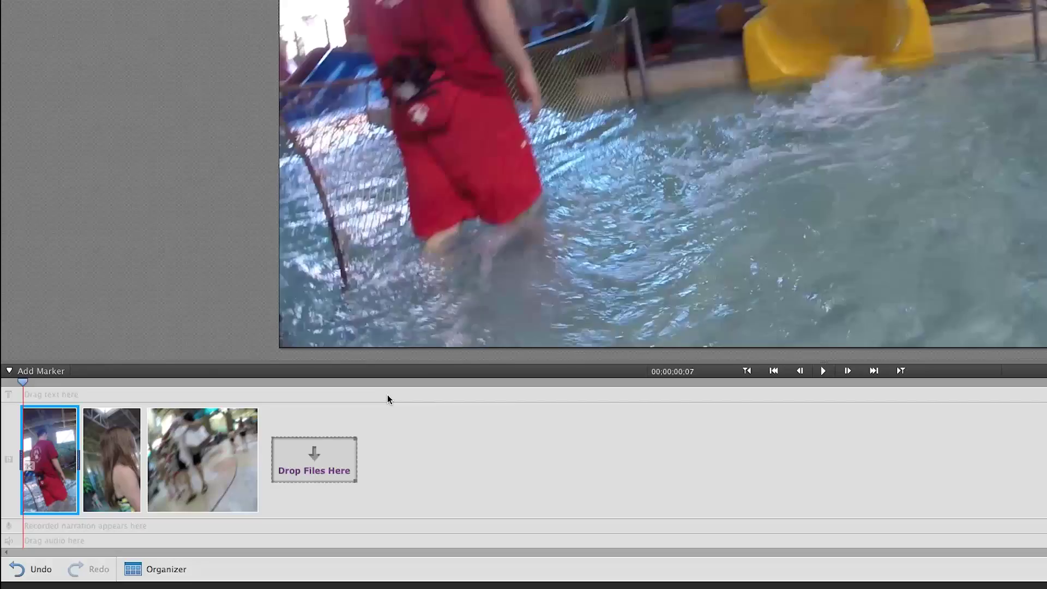
Play back the trimmed clip, step back a few frames, then replay the timeline from the start
key(space)
key(space)
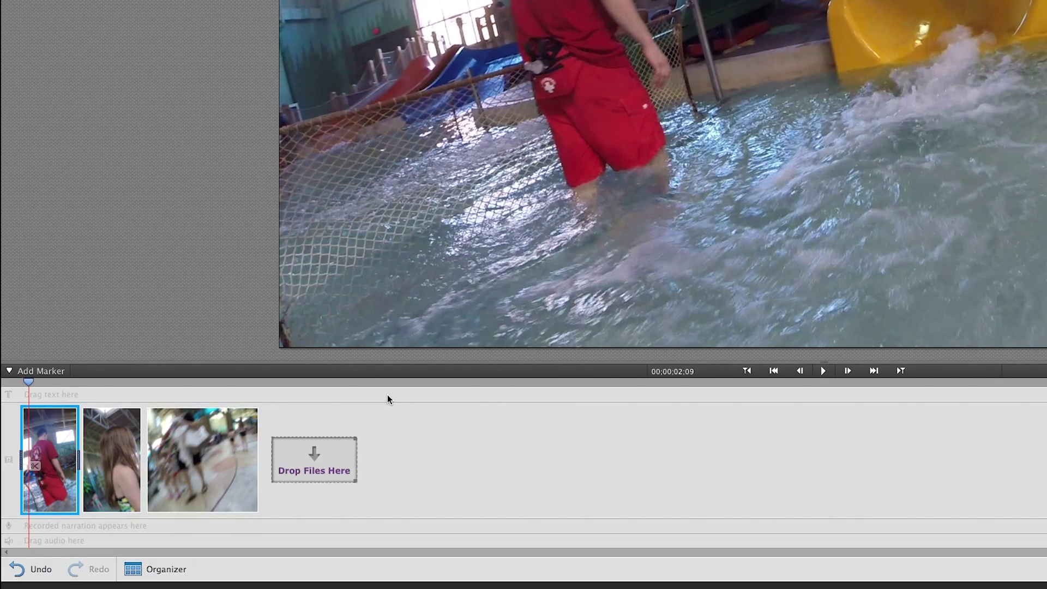
key(Left)
key(Left)
key(Left)
key(Left)
key(Left)
key(Left)
key(Left)
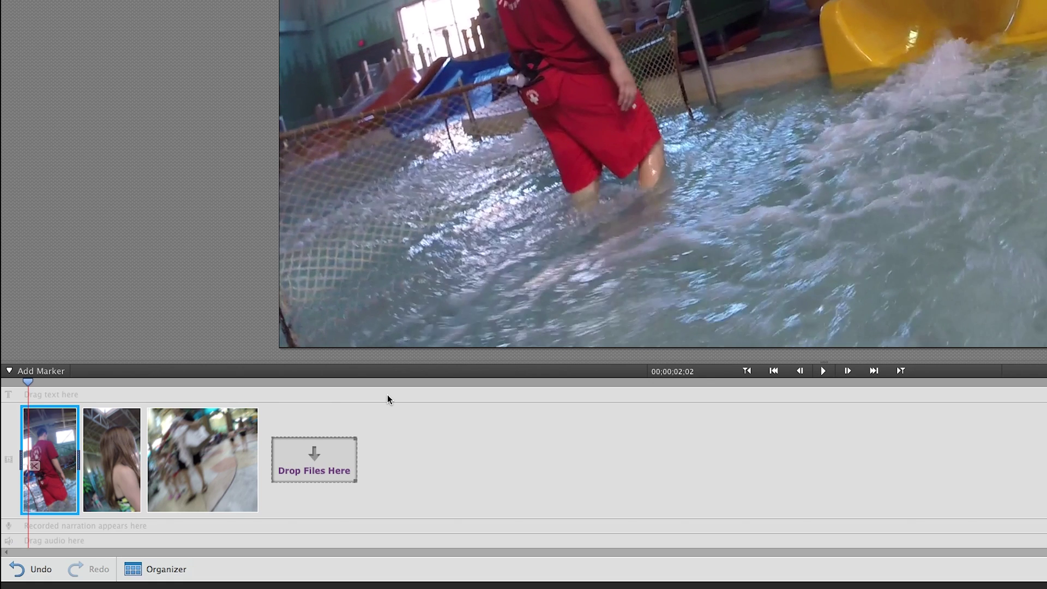
key(Left)
key(Left)
key(Left)
key(Left)
key(Left)
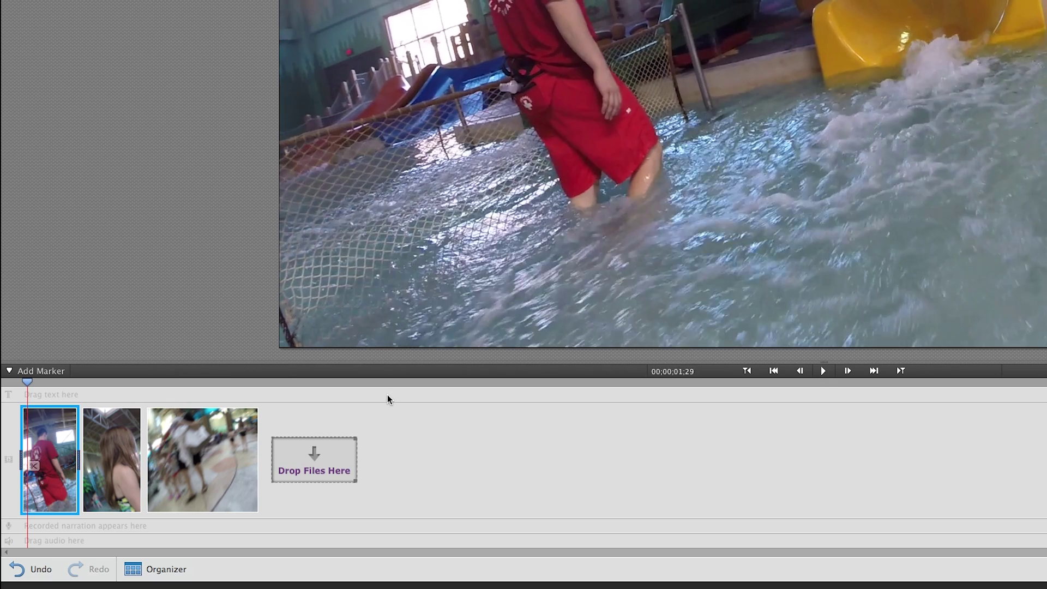
key(Left)
key(Left)
key(Left)
key(Left)
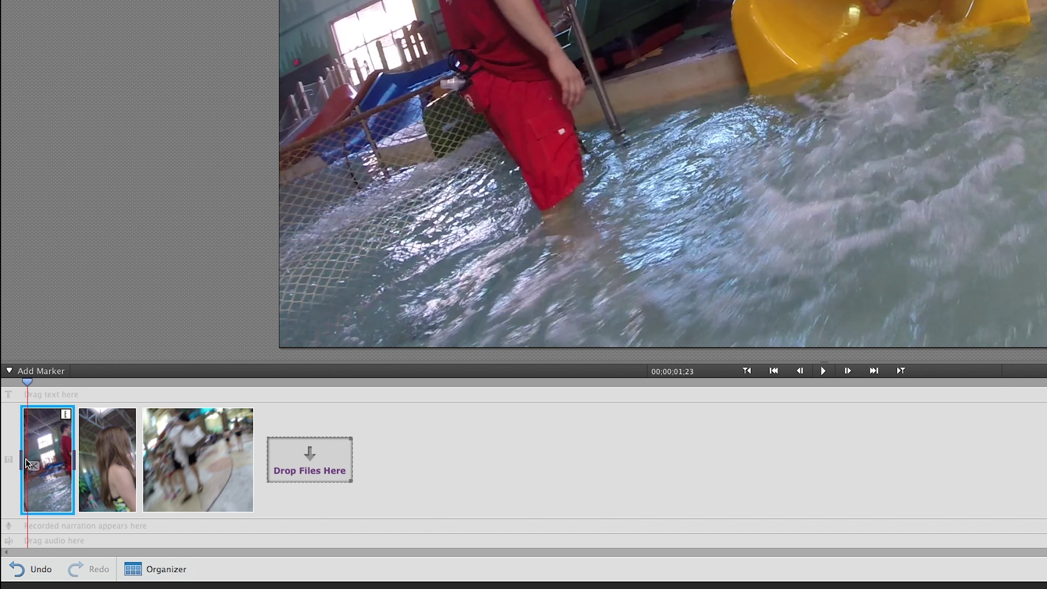
click(17, 385)
mouse_move(13, 388)
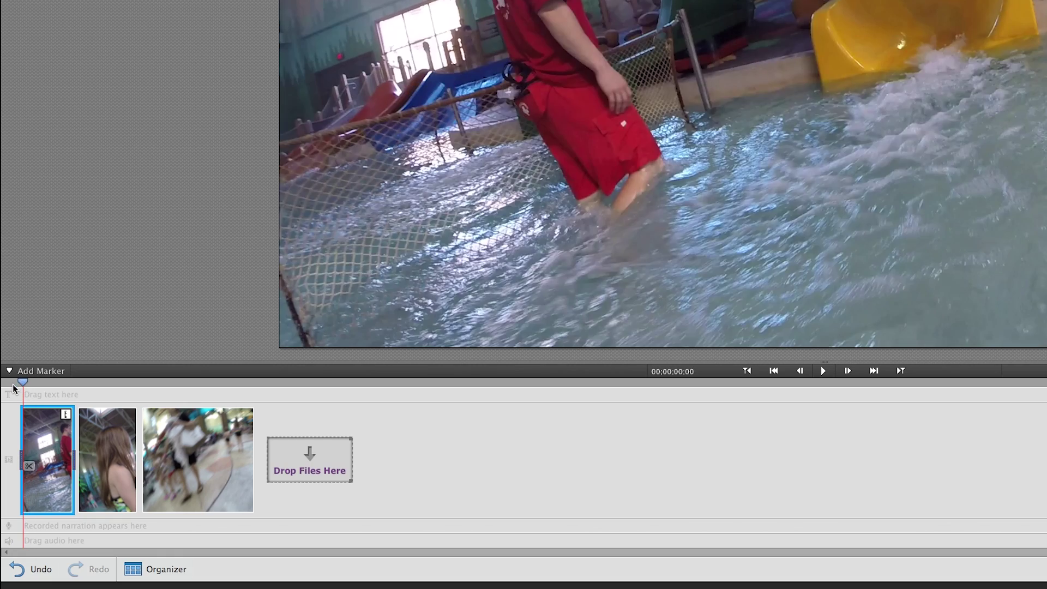
key(space)
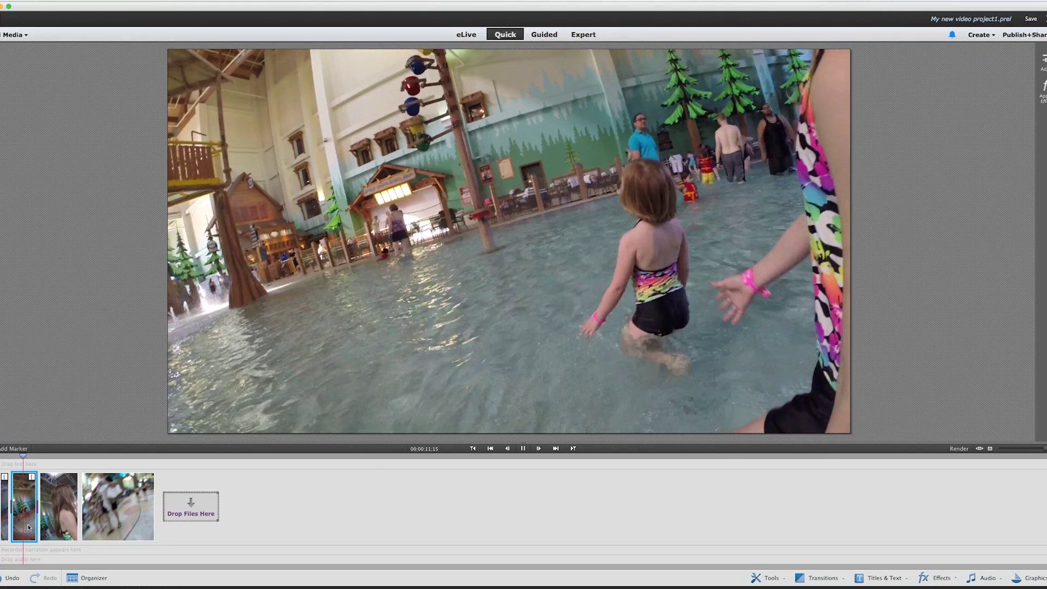
Delete the unwanted second clip and play back the edited sequence
key(space)
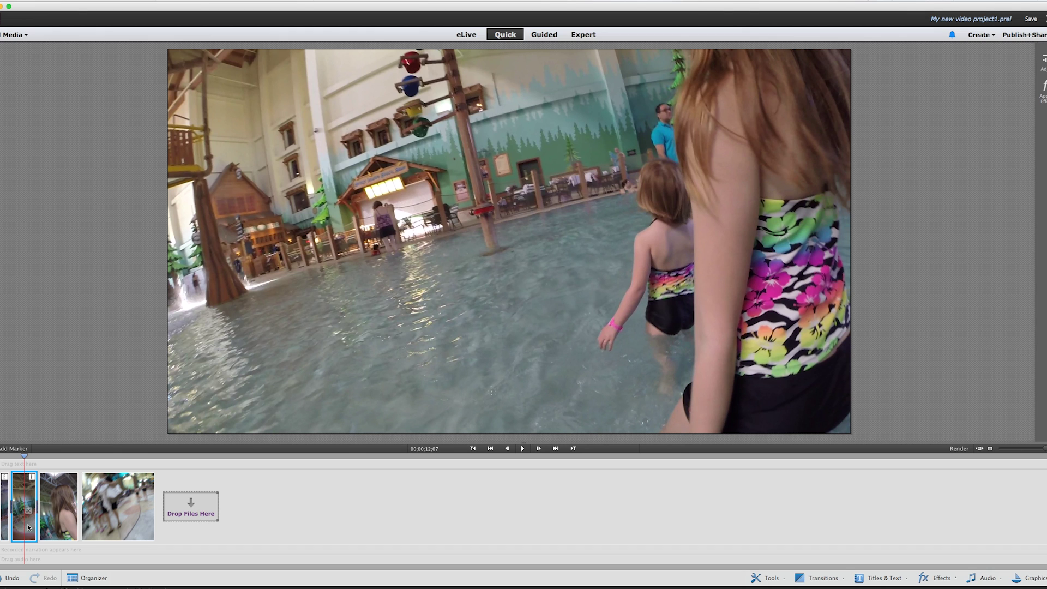
key(Delete)
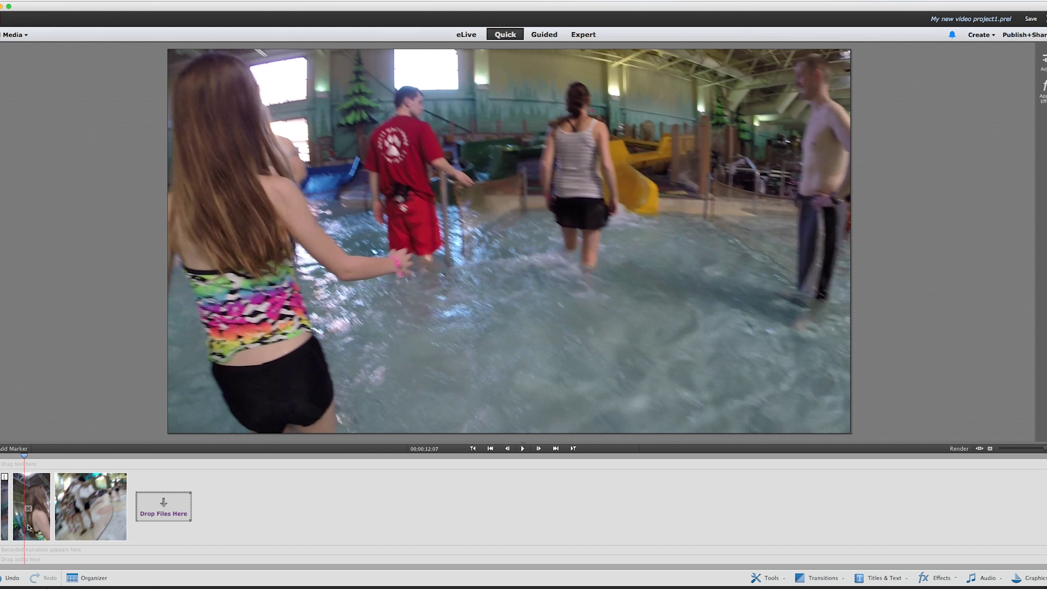
drag(24, 456, 16, 459)
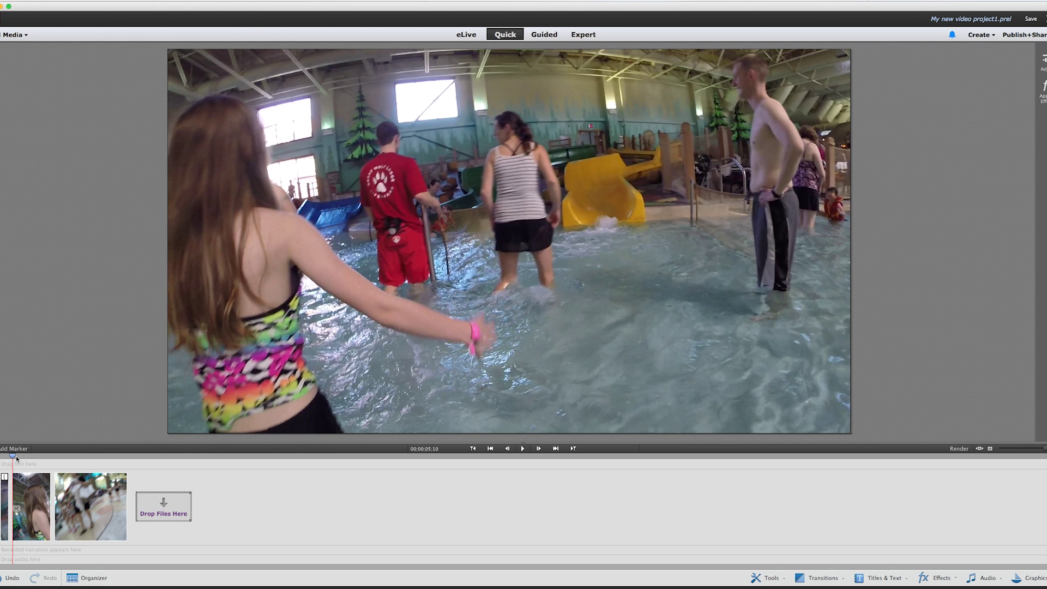
key(space)
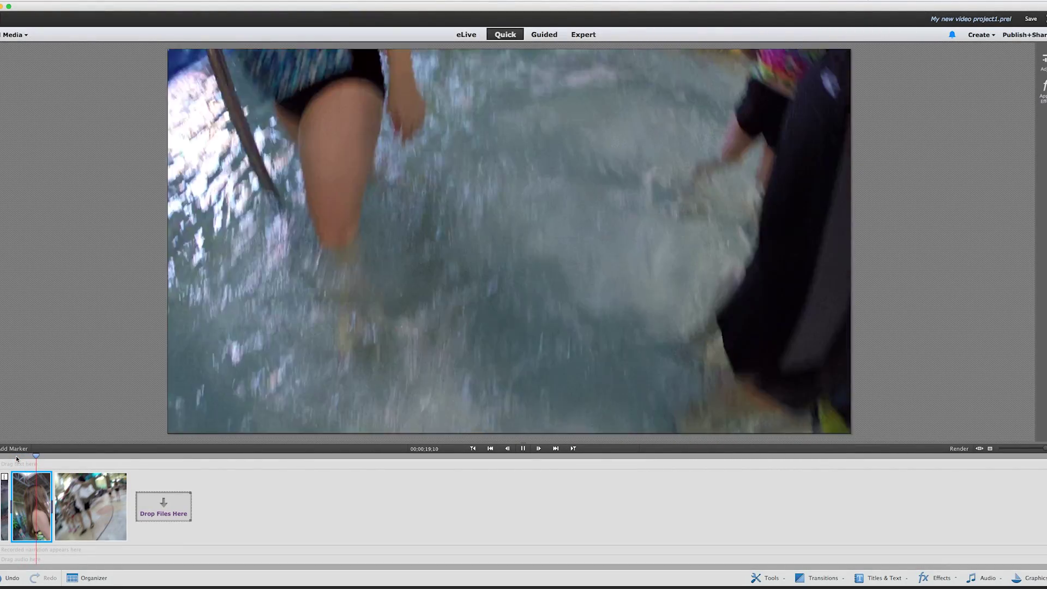
key(space)
Trim the first clip's end down to a short sliver, then undo the last edit
click(14, 511)
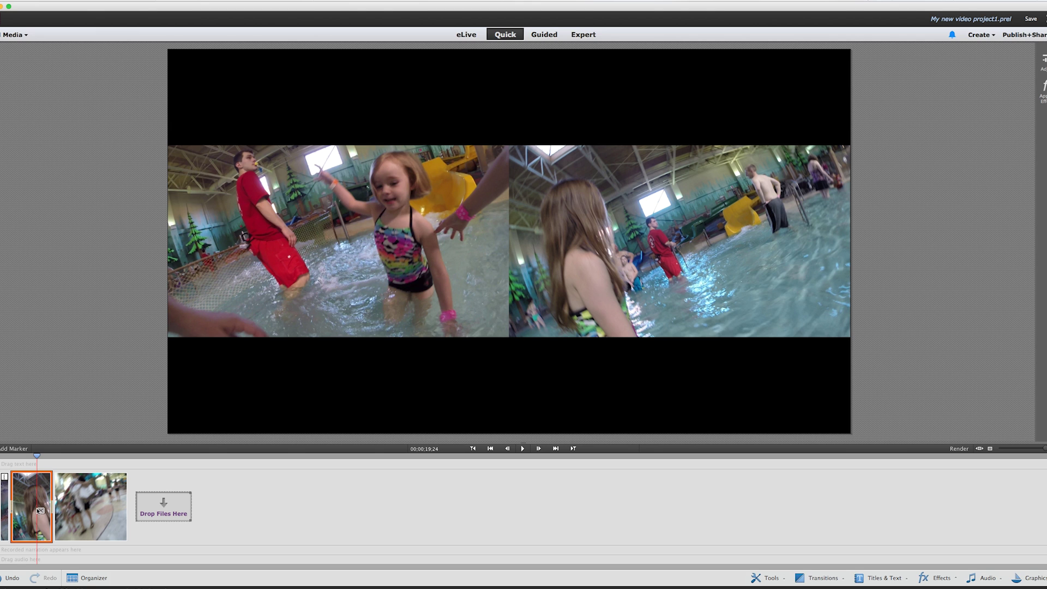
drag(41, 510, 18, 510)
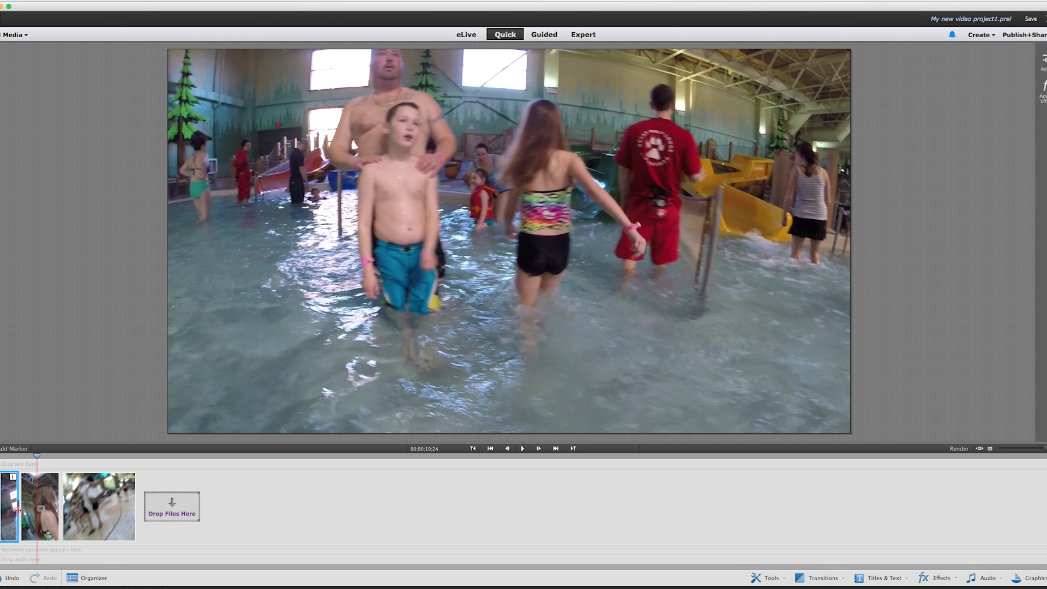
key(super+z)
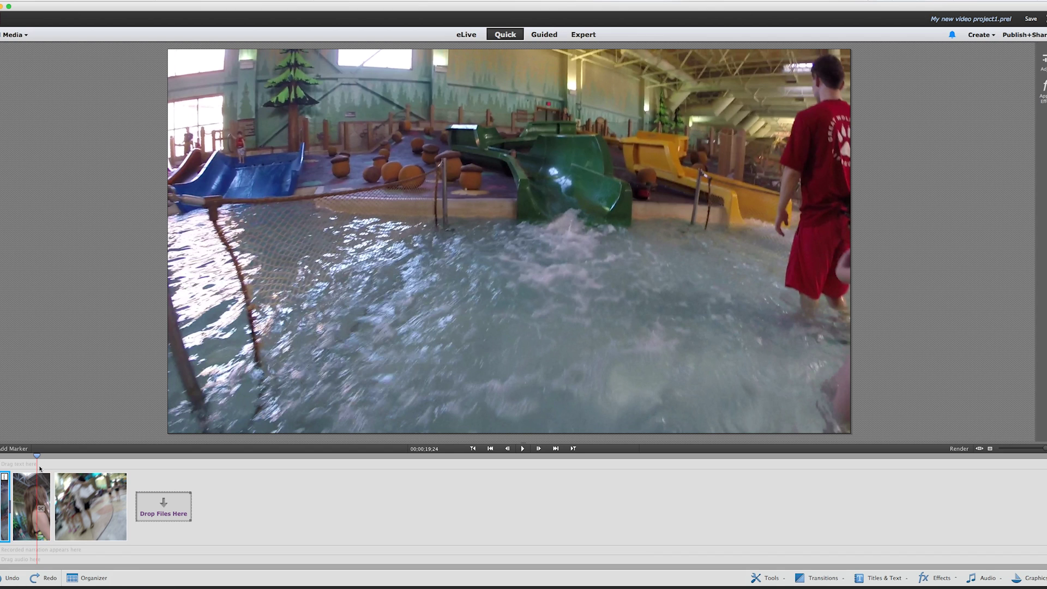
Trim the second clip's end back to the cut point found during playback
click(35, 504)
drag(16, 507, 43, 509)
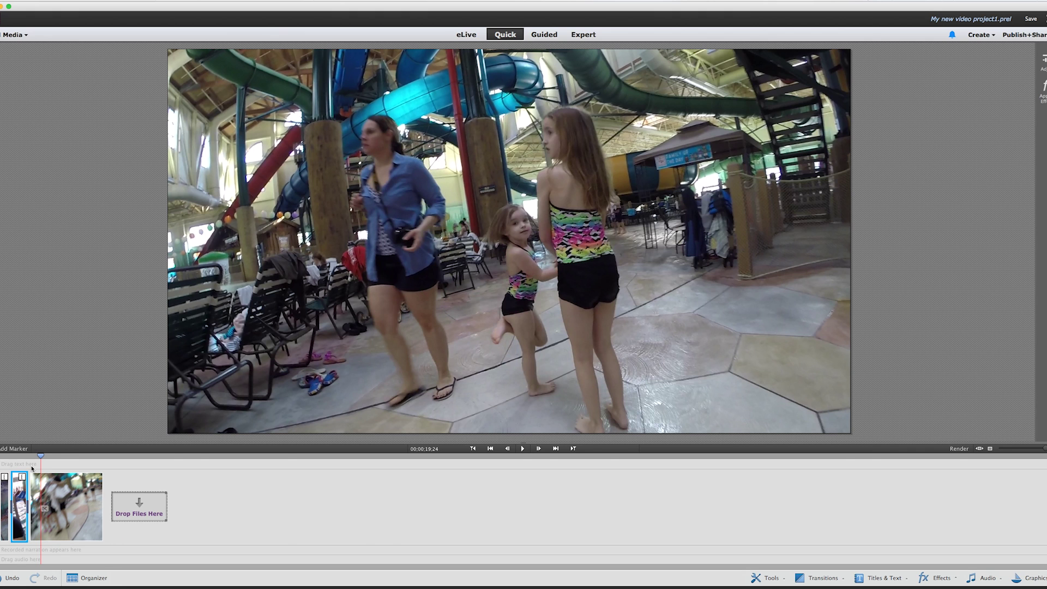
drag(39, 458, 9, 466)
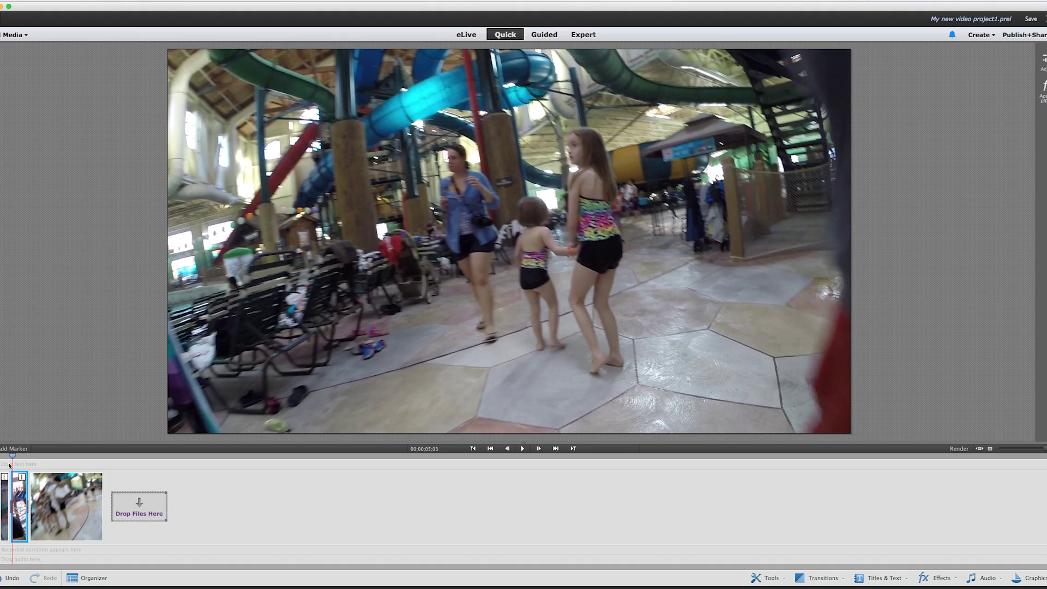
key(space)
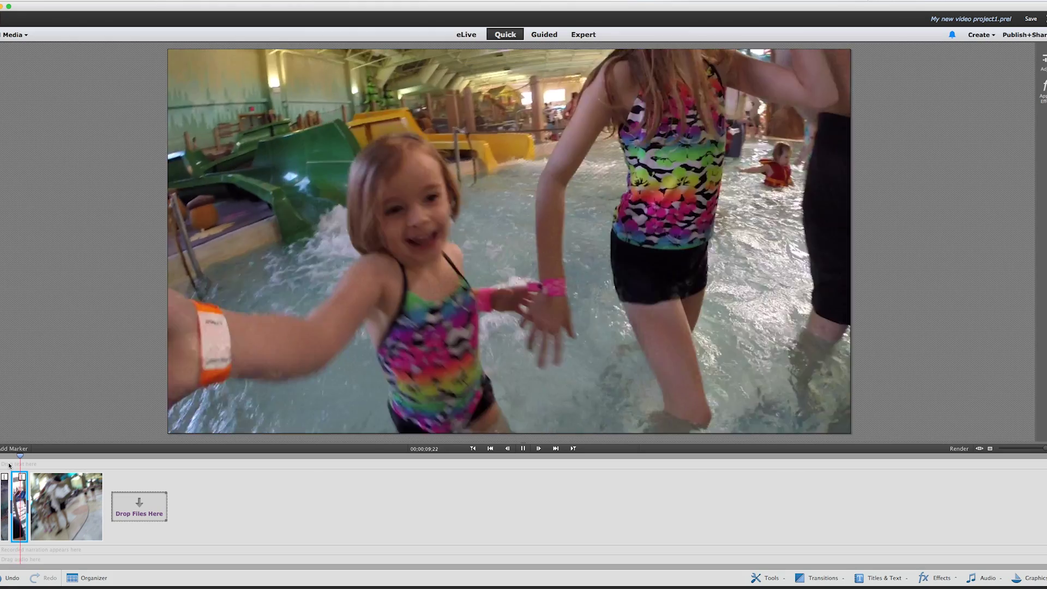
key(space)
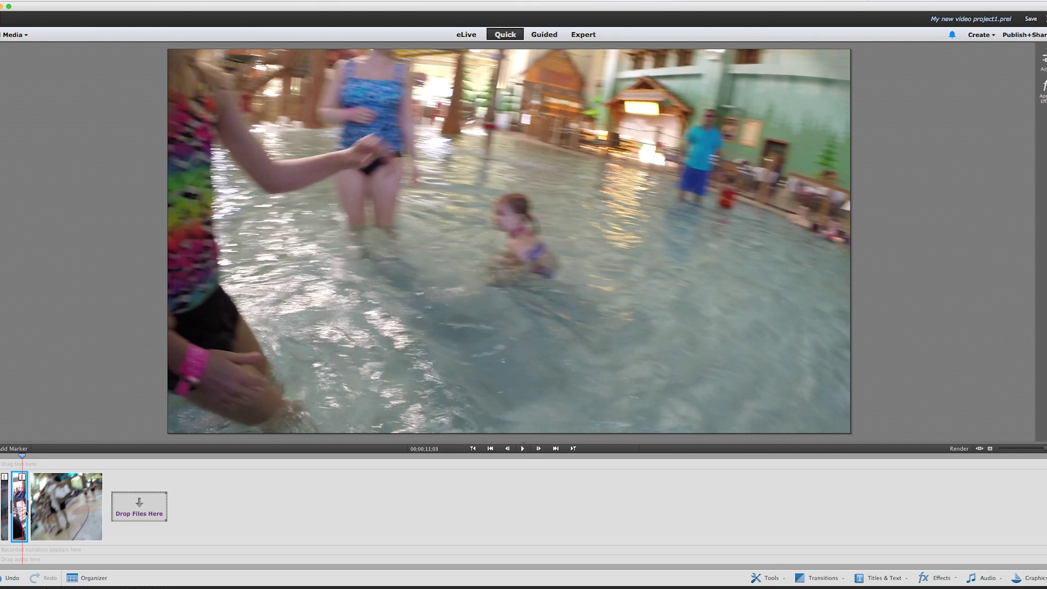
drag(24, 508, 22, 510)
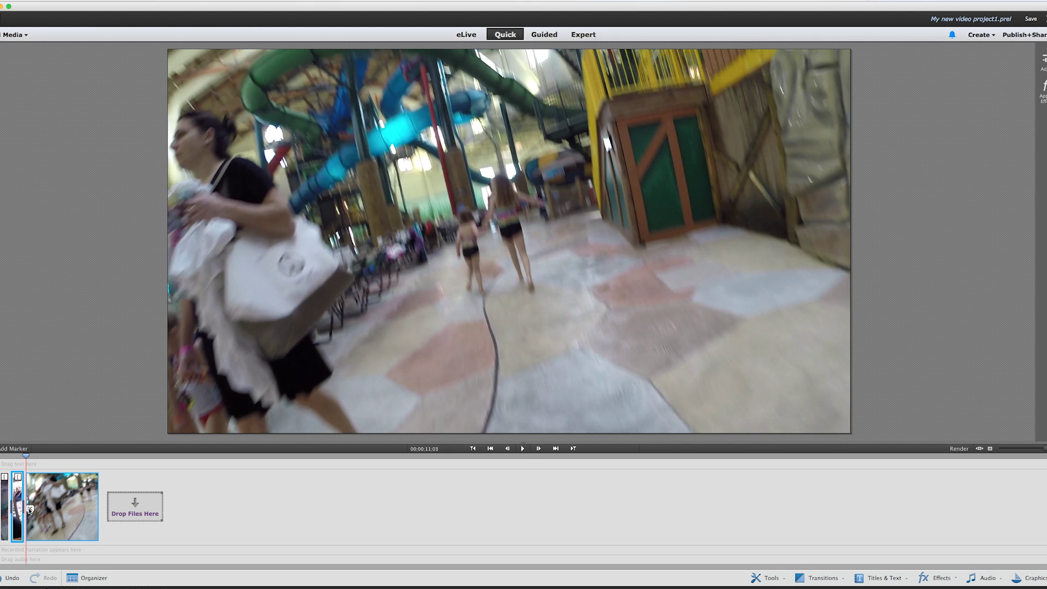
Jump ahead in the timeline and reselect the large waterpark clip
key(Page_Down)
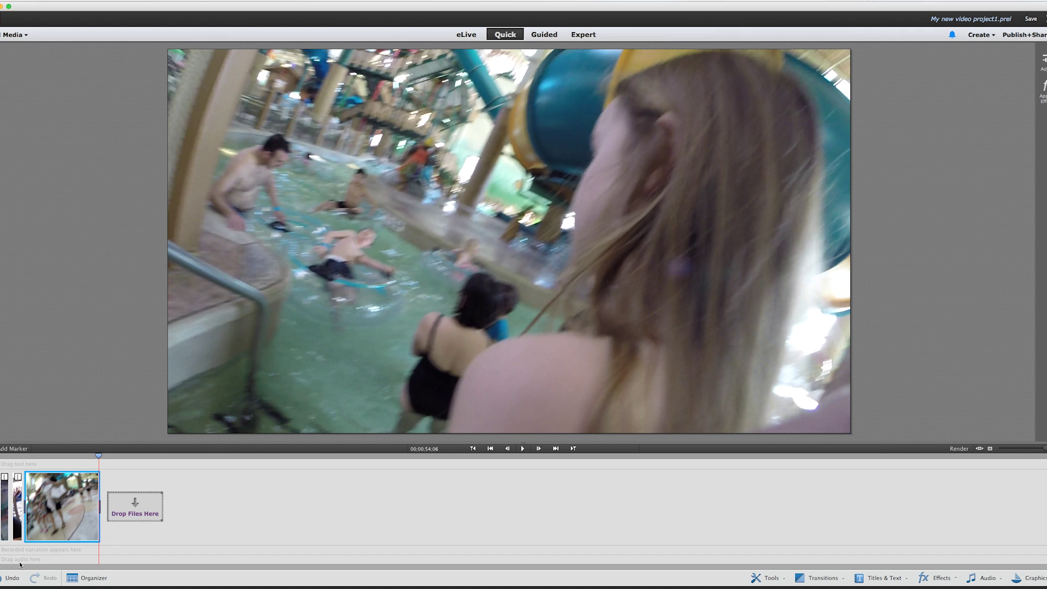
right_click(52, 504)
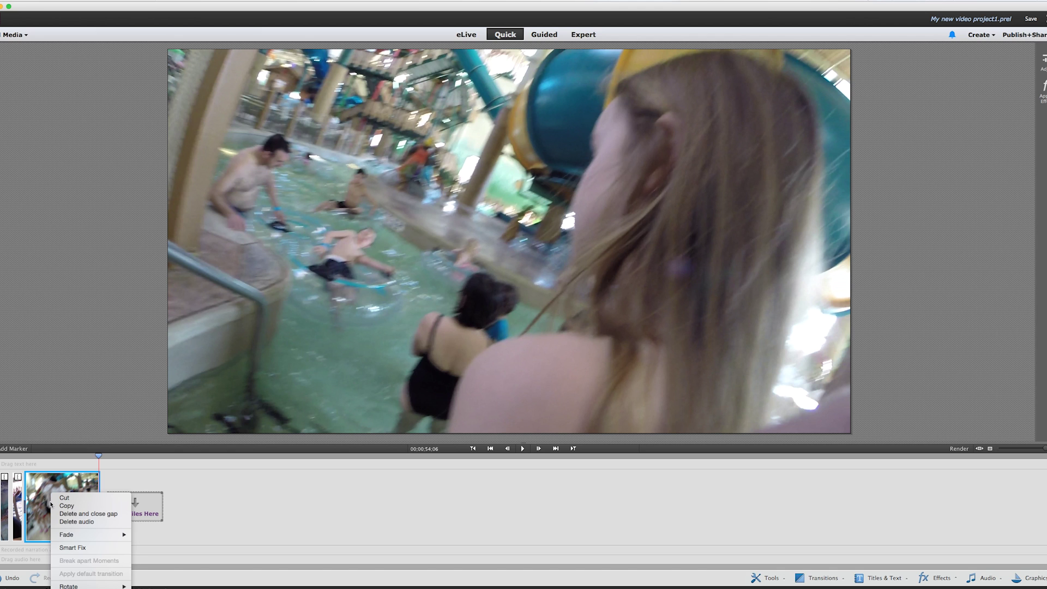
click(38, 502)
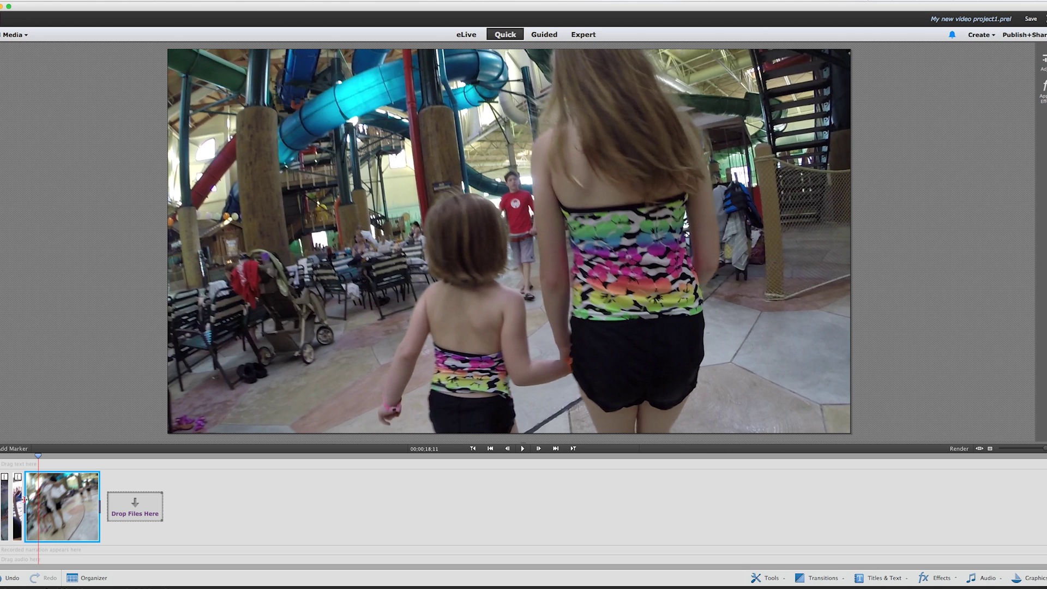
click(5, 503)
click(50, 502)
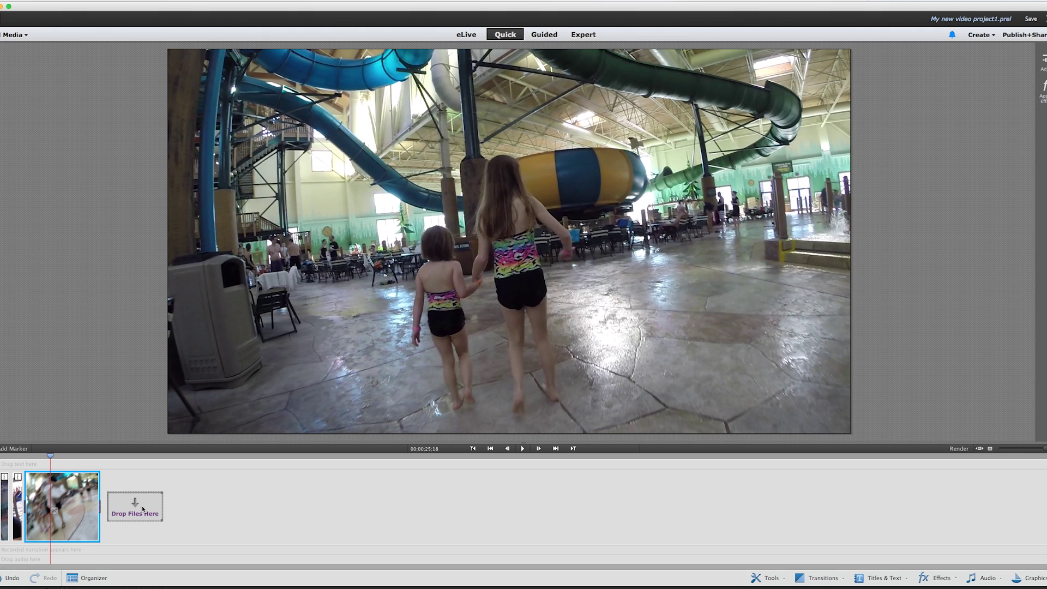
Show the Atmospheric music score category, listing tracks like Heaven and Nightscape
click(939, 579)
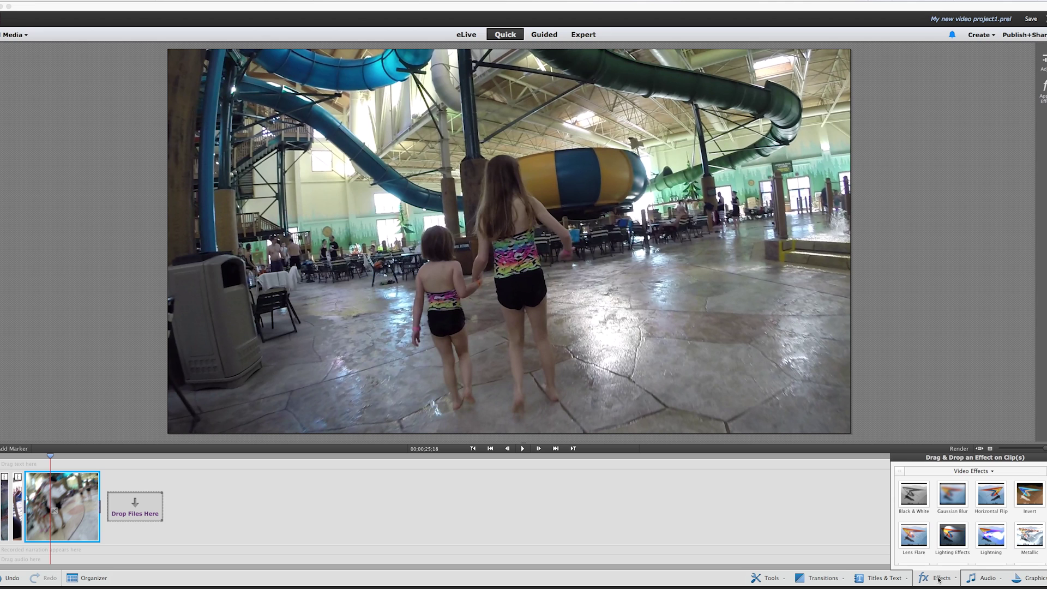
click(985, 578)
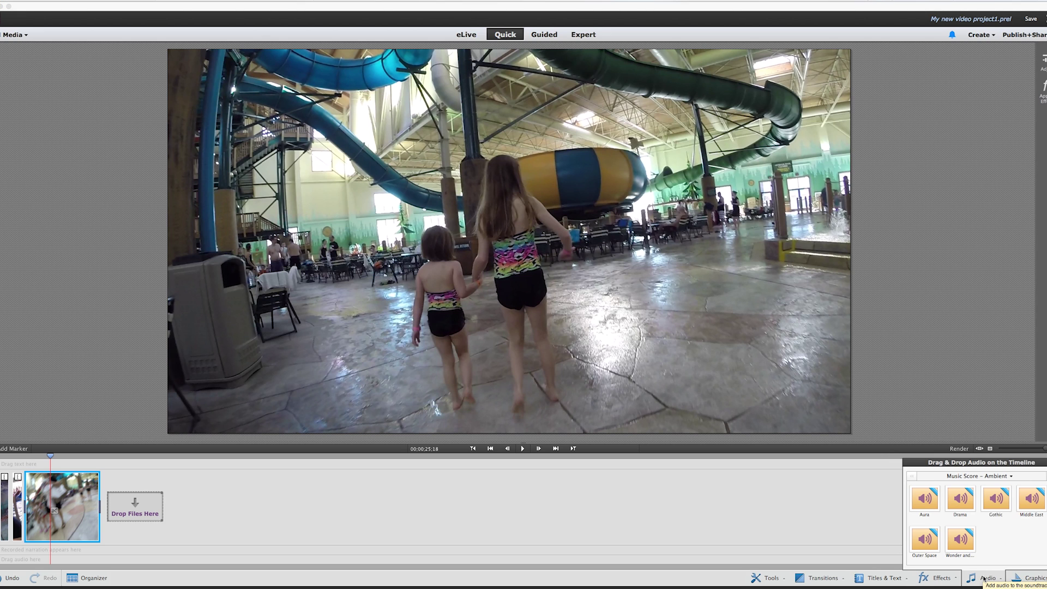
mouse_move(941, 497)
click(1041, 476)
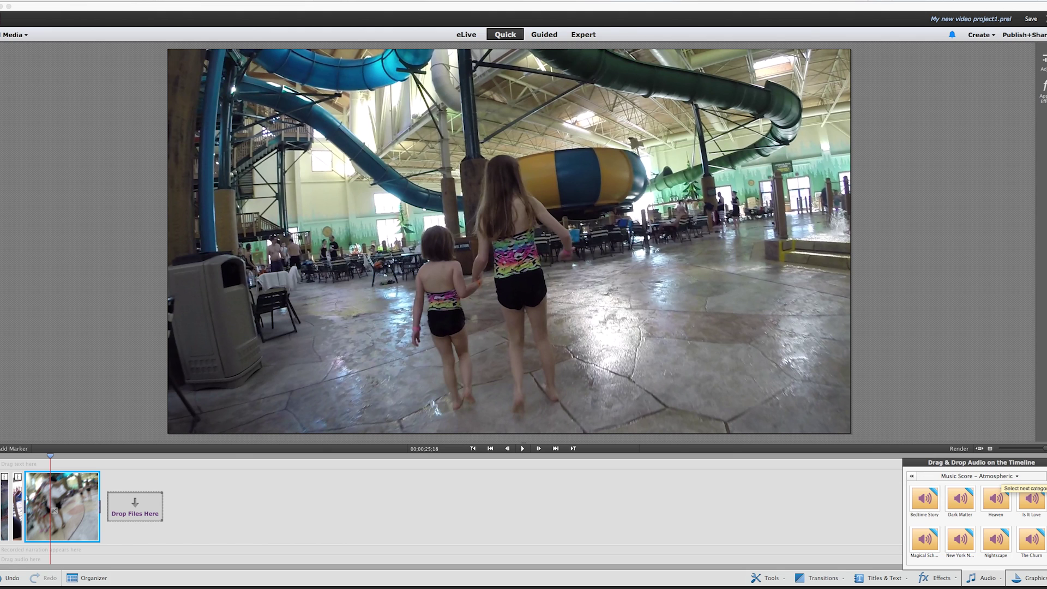
mouse_move(1000, 503)
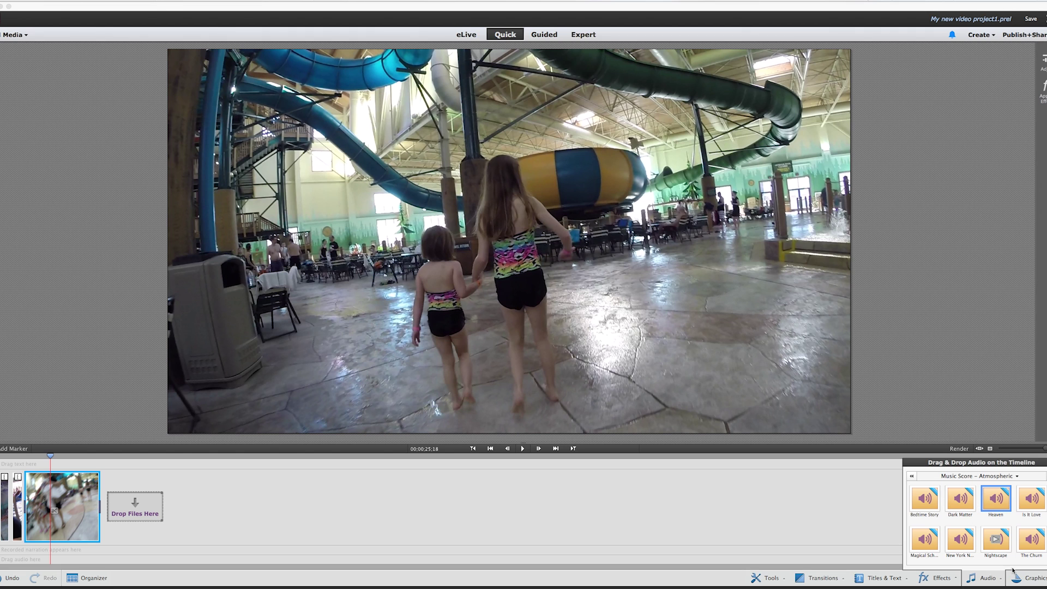
click(767, 580)
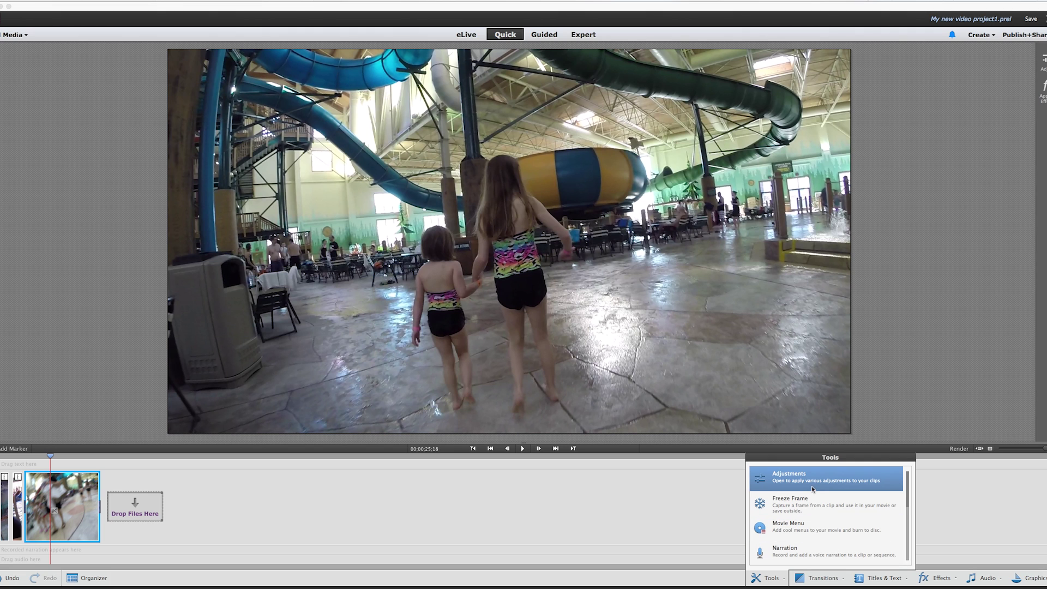
In Tools > Adjustments, set the Volume Level slider to about -9.4 dB, then close Adjustments
click(813, 486)
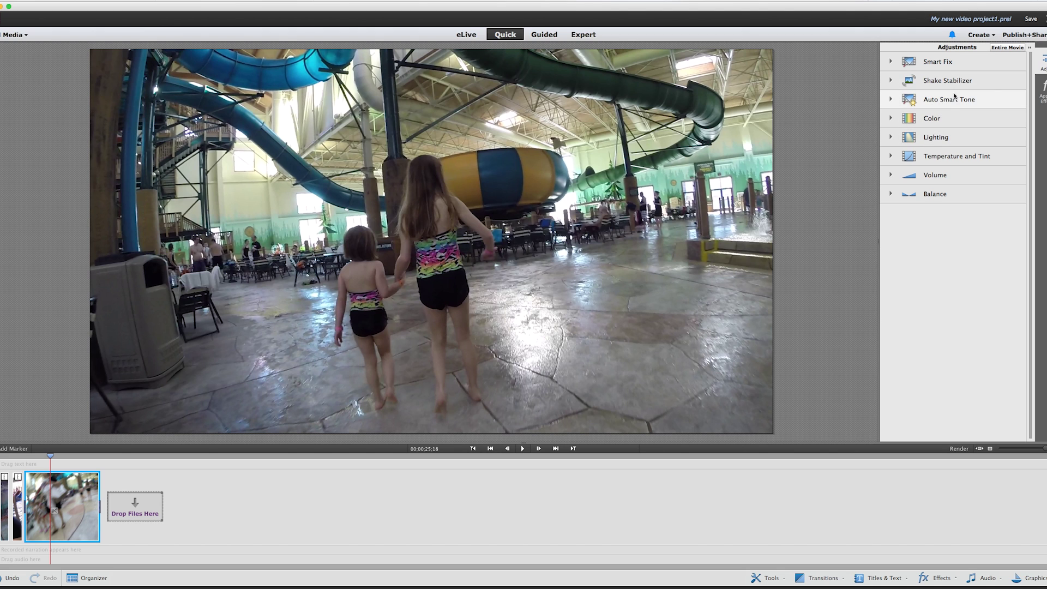
click(937, 175)
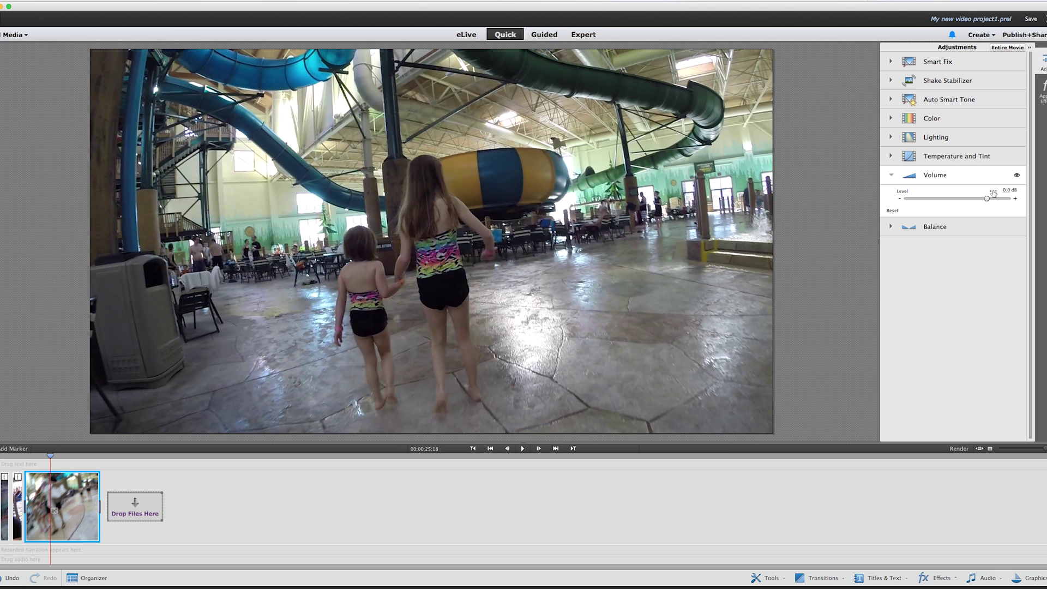
drag(986, 199, 965, 203)
drag(964, 200, 974, 200)
click(892, 227)
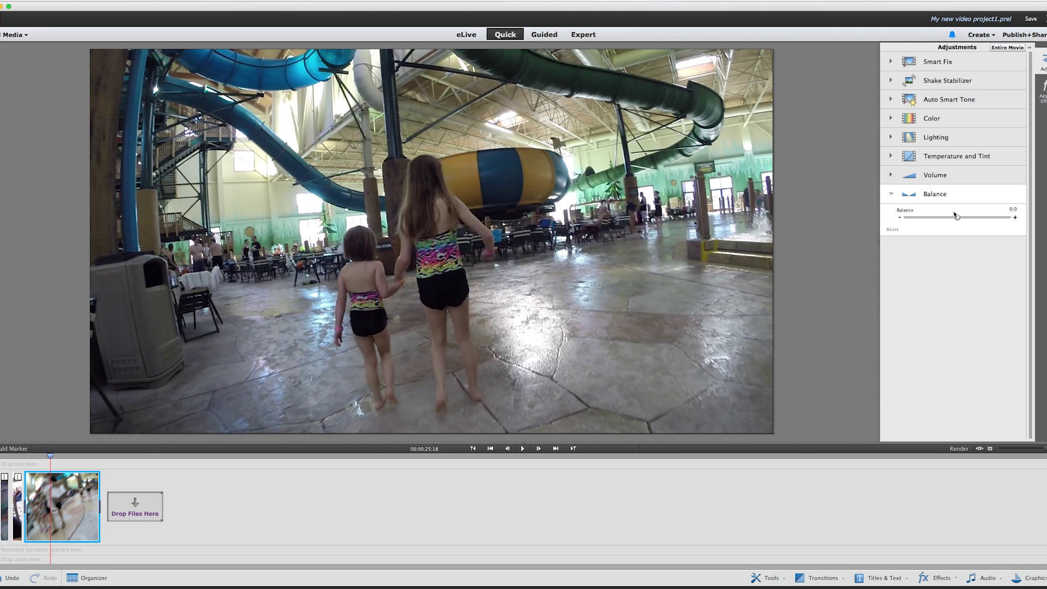
click(891, 195)
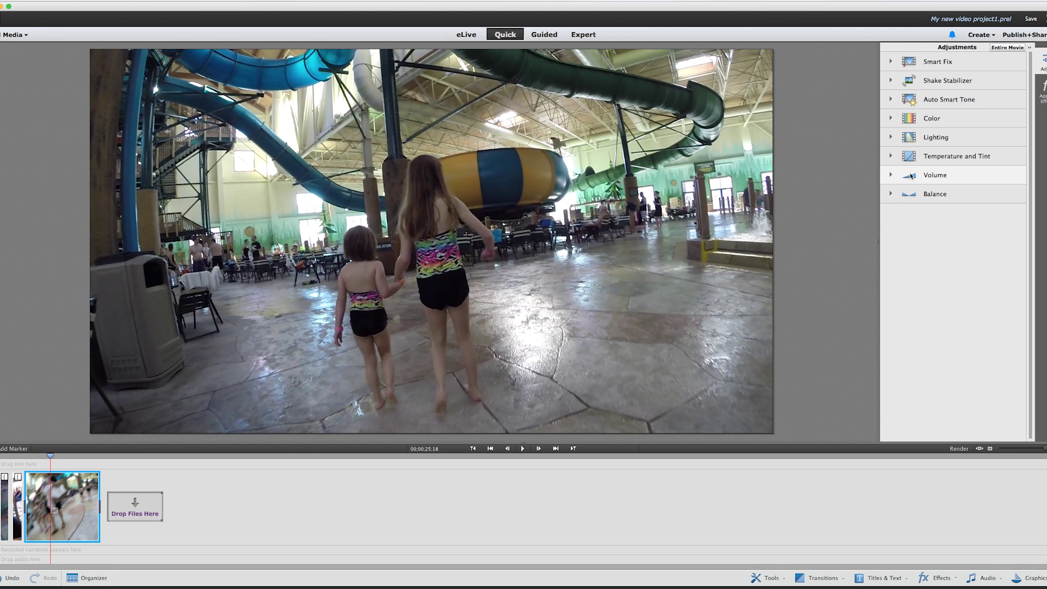
click(890, 176)
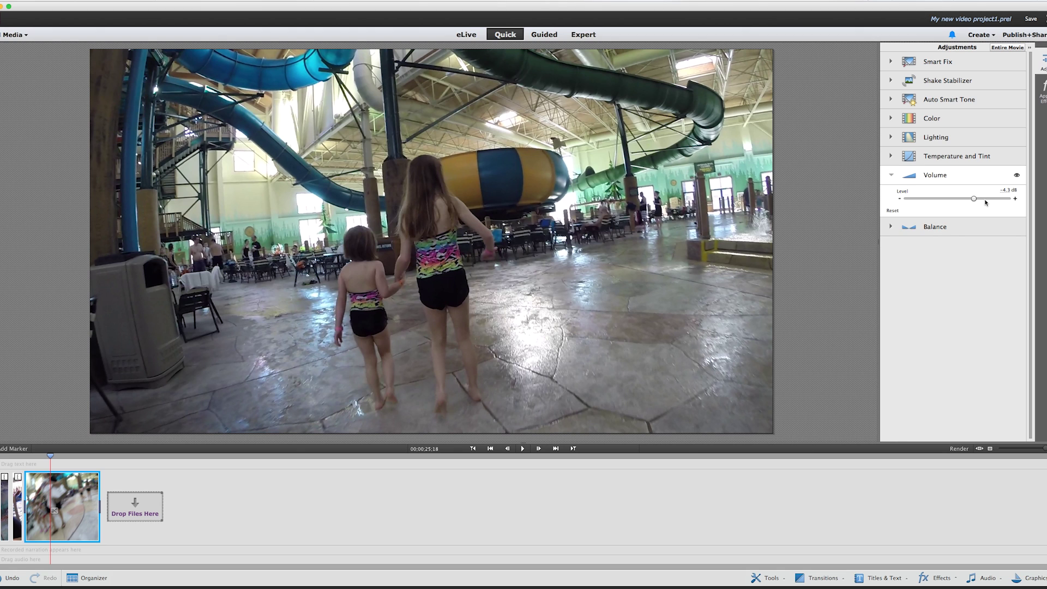
drag(975, 199, 961, 200)
click(1043, 60)
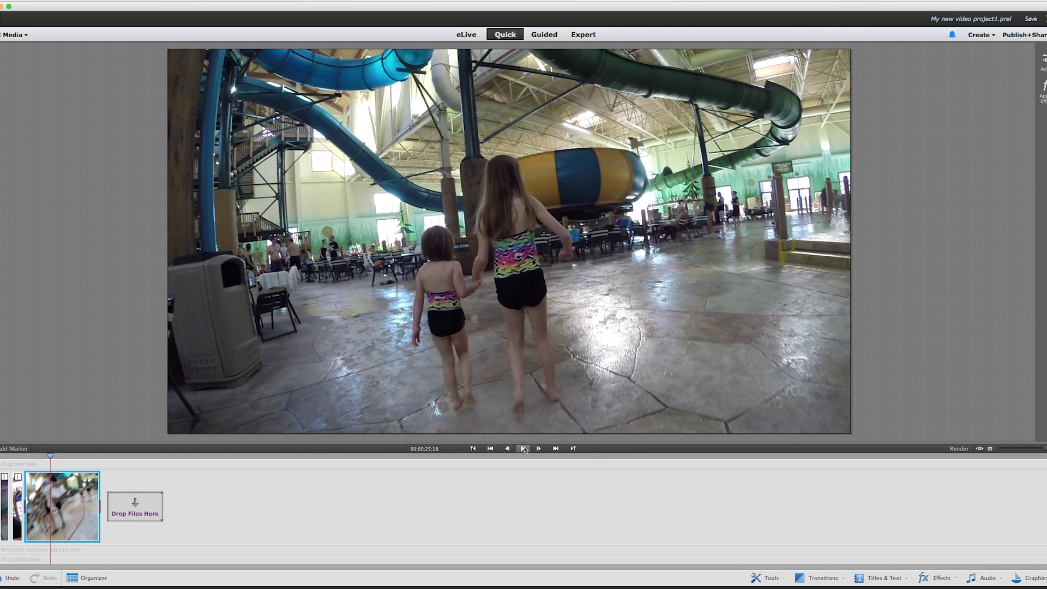
Play the volume-adjusted waterpark clip from a later point, then stop to check it
click(65, 504)
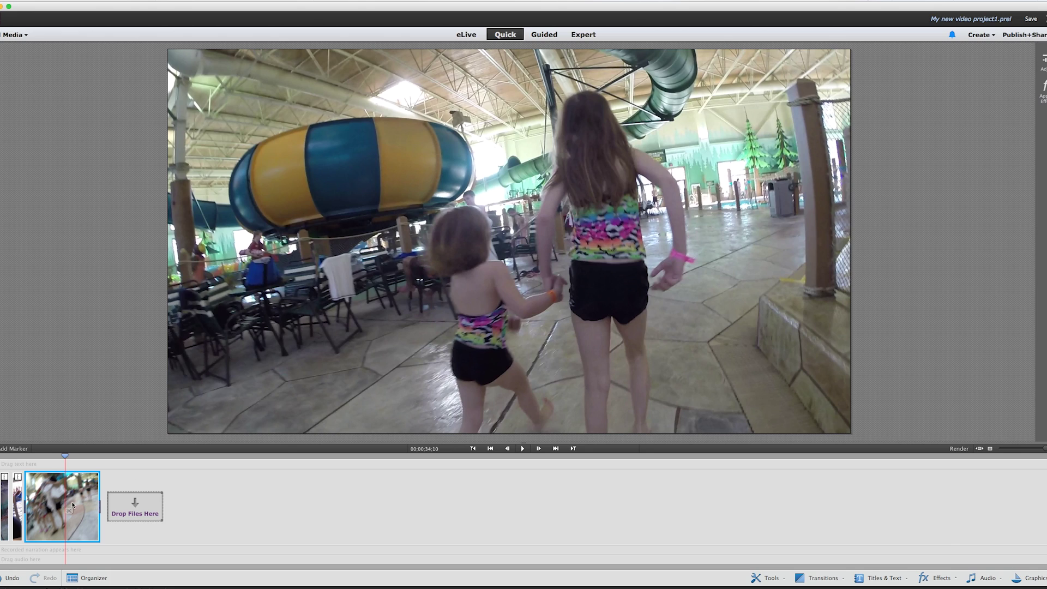
click(523, 449)
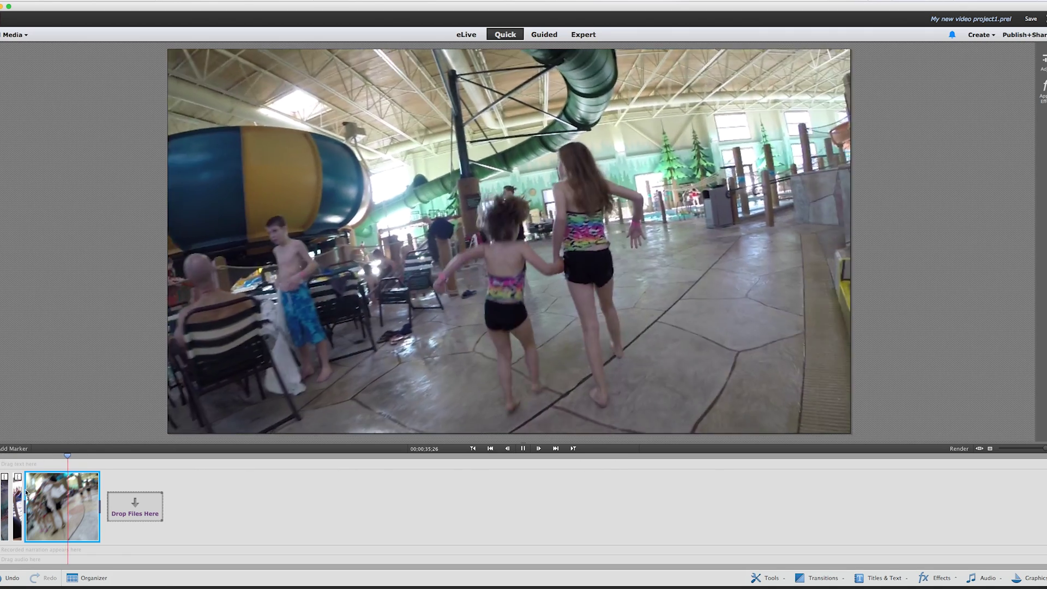
click(84, 456)
drag(83, 456, 85, 457)
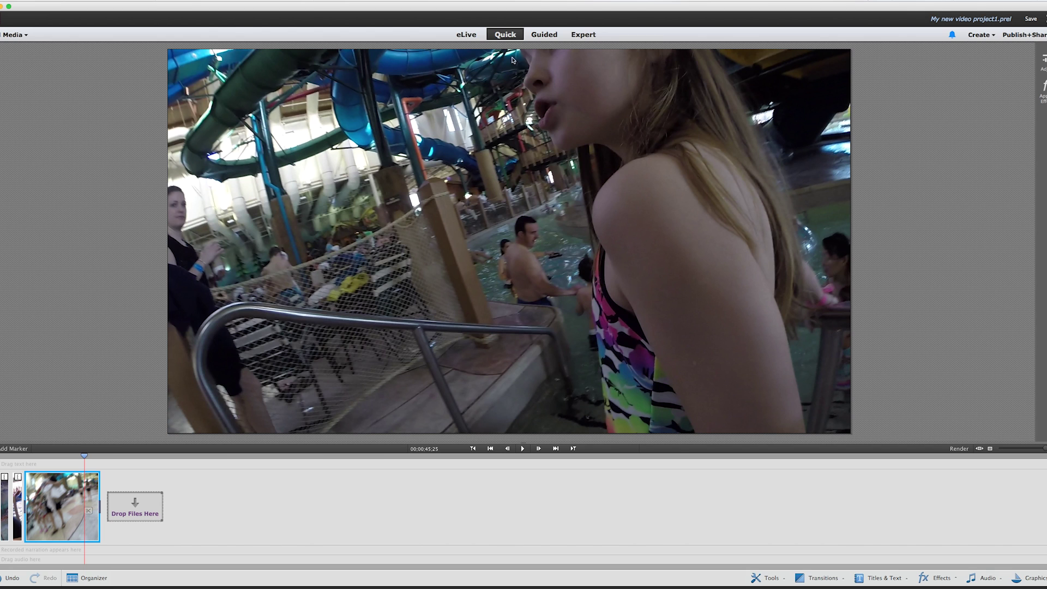
click(544, 36)
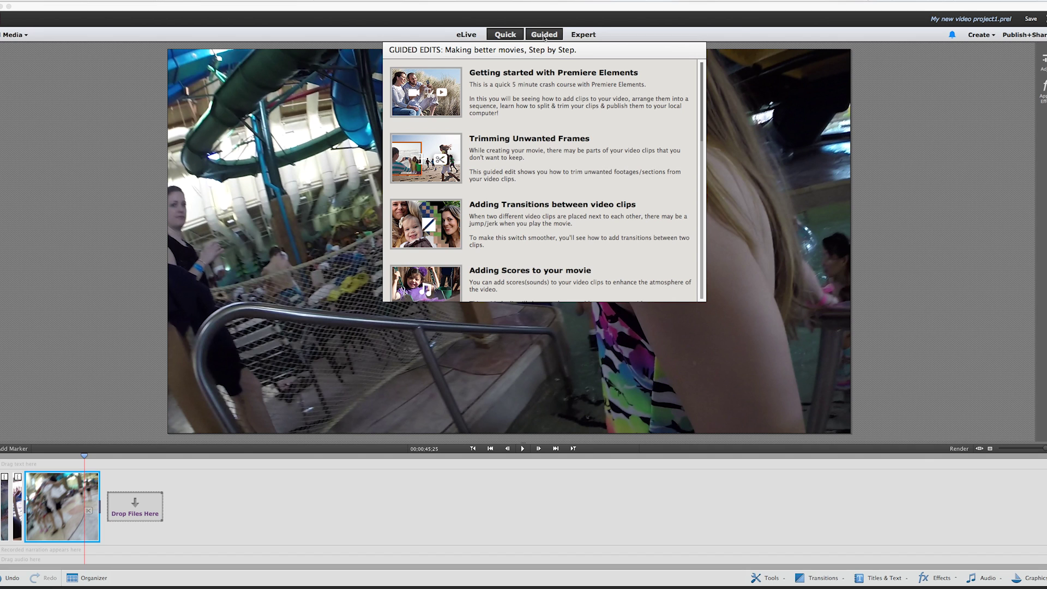
Walk through Trimming Unwanted Frames' trim-from-beginning and trim-from-end steps, then exit and confirm OK
scroll(519, 223, down, 2)
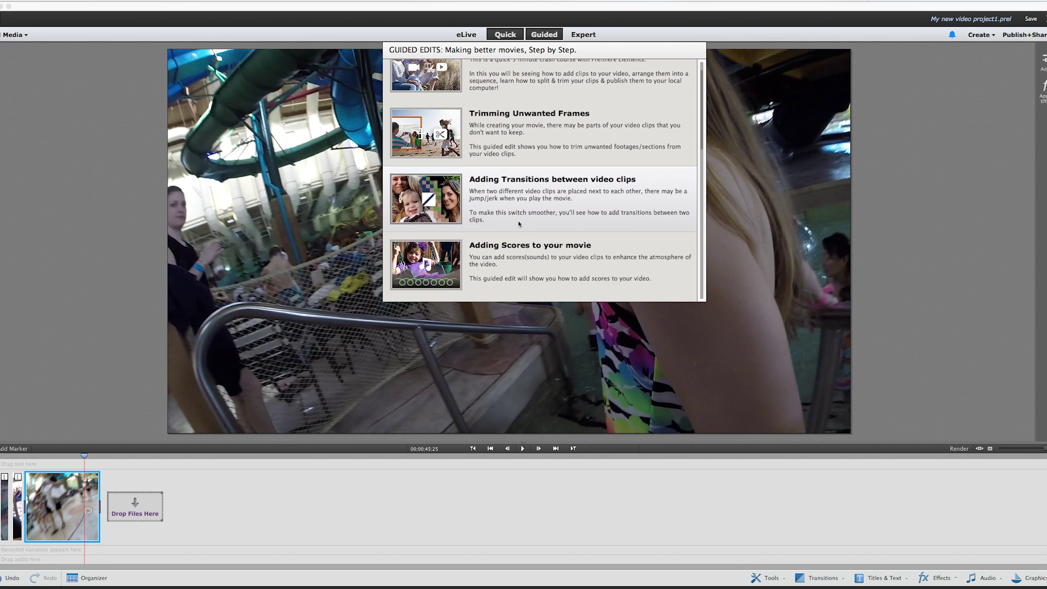
click(516, 142)
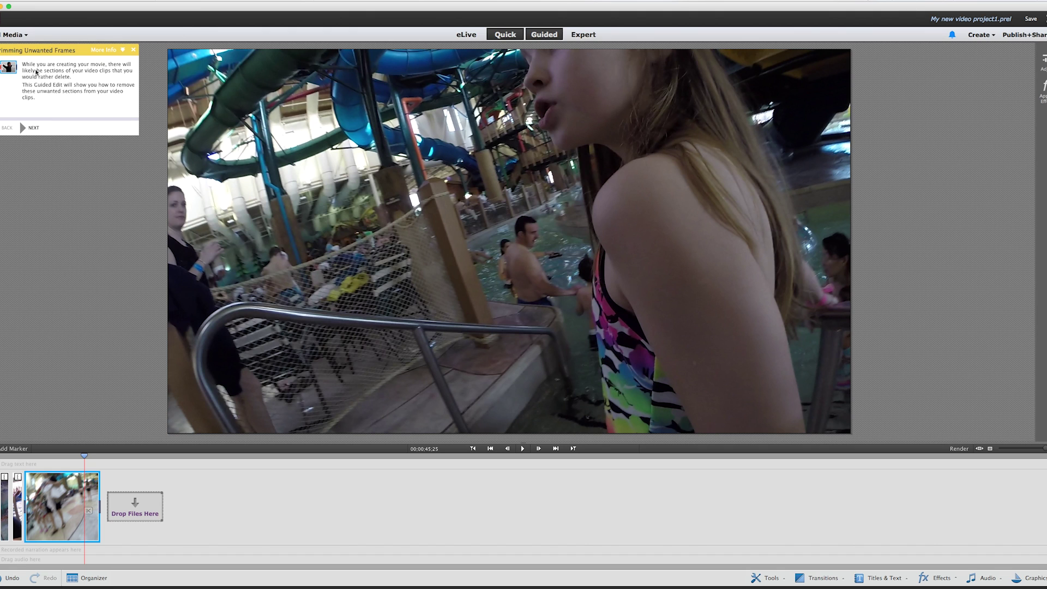
click(35, 127)
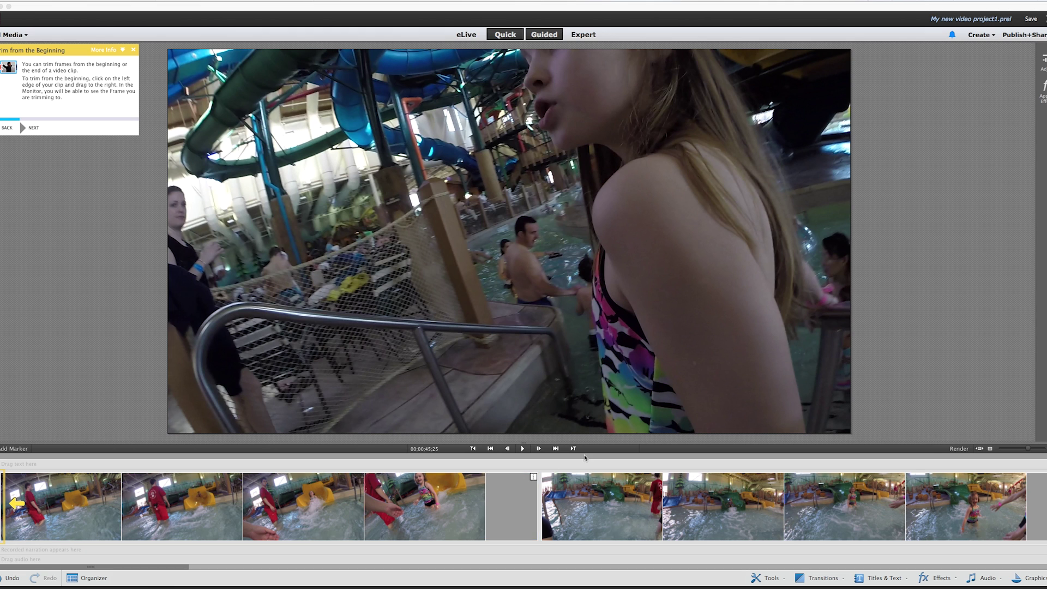
click(948, 506)
click(26, 505)
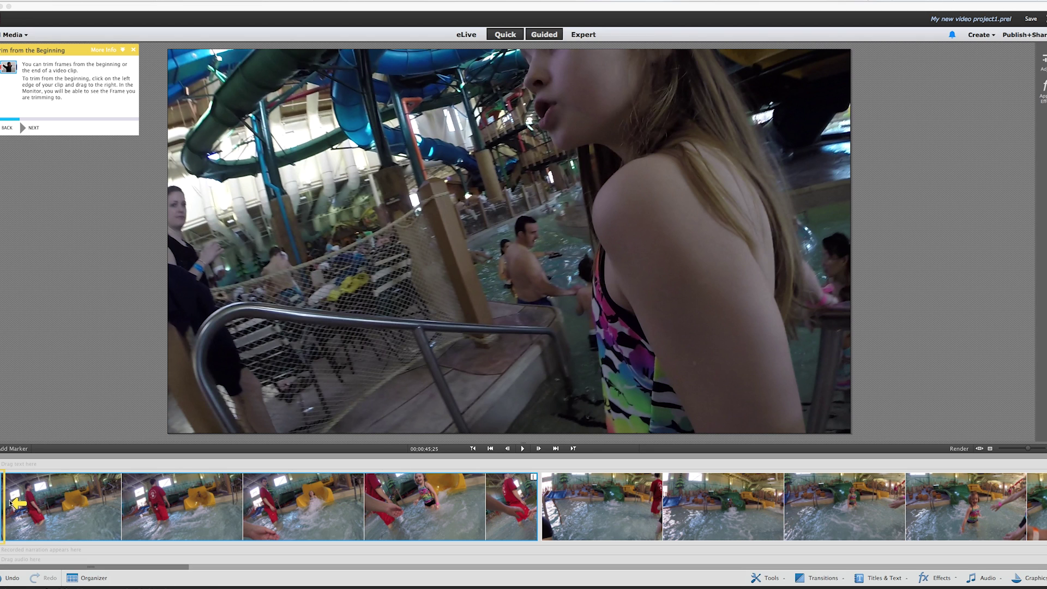
click(24, 129)
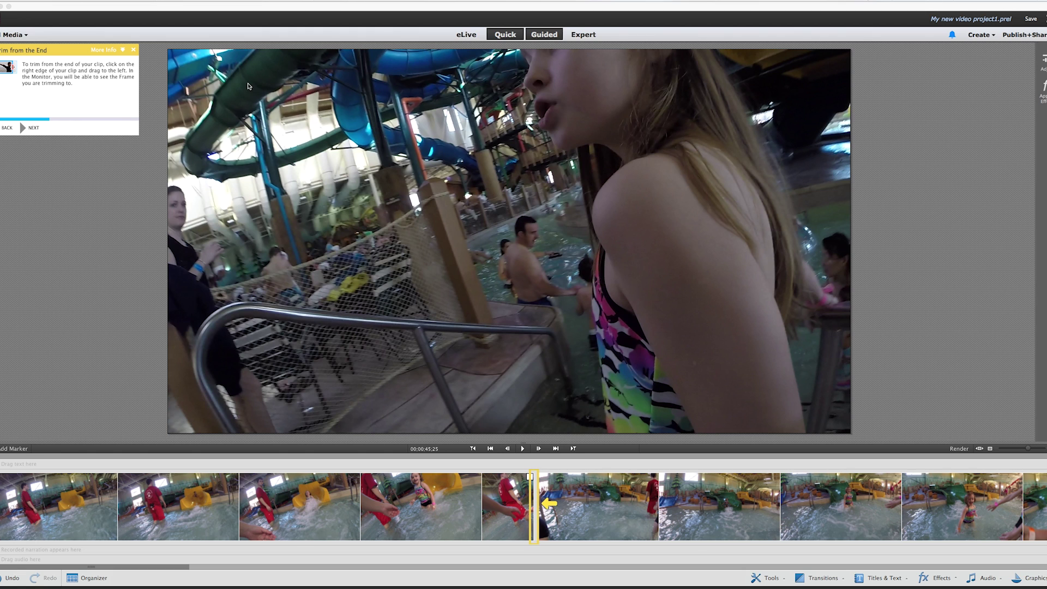
click(134, 50)
click(562, 309)
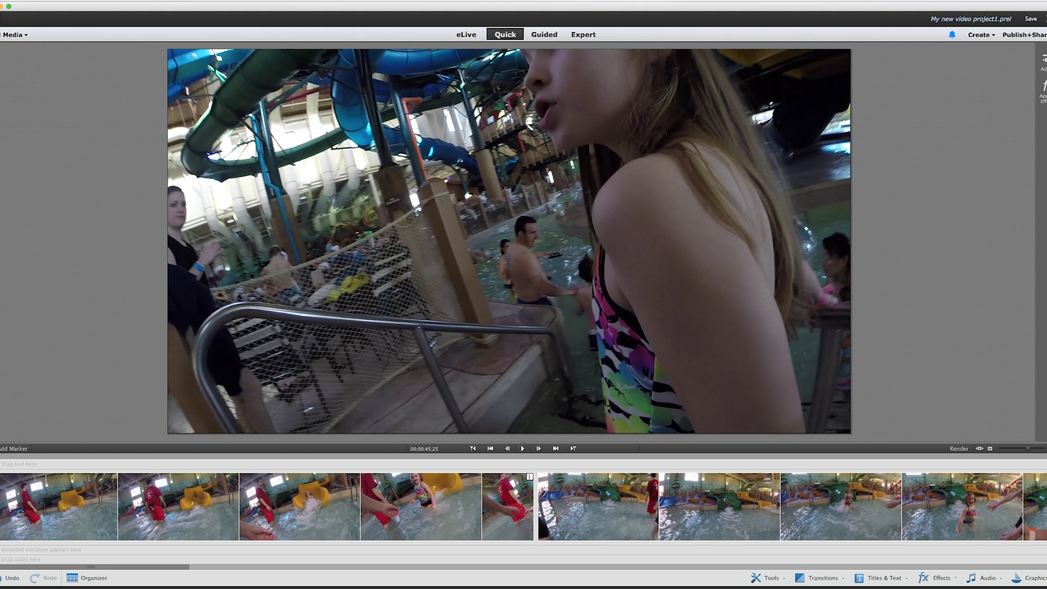
Switch to the Expert view and bring the multi-track timeline back to the start of the clips
click(583, 35)
scroll(391, 445, right, 10)
scroll(391, 444, right, 8)
scroll(404, 438, right, 1)
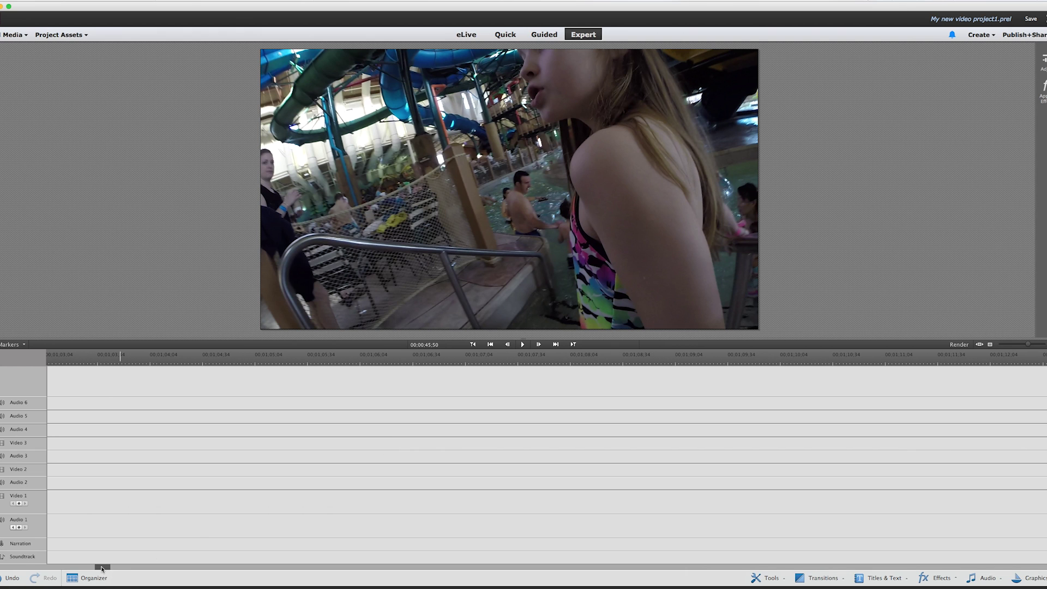
drag(101, 569, 8, 568)
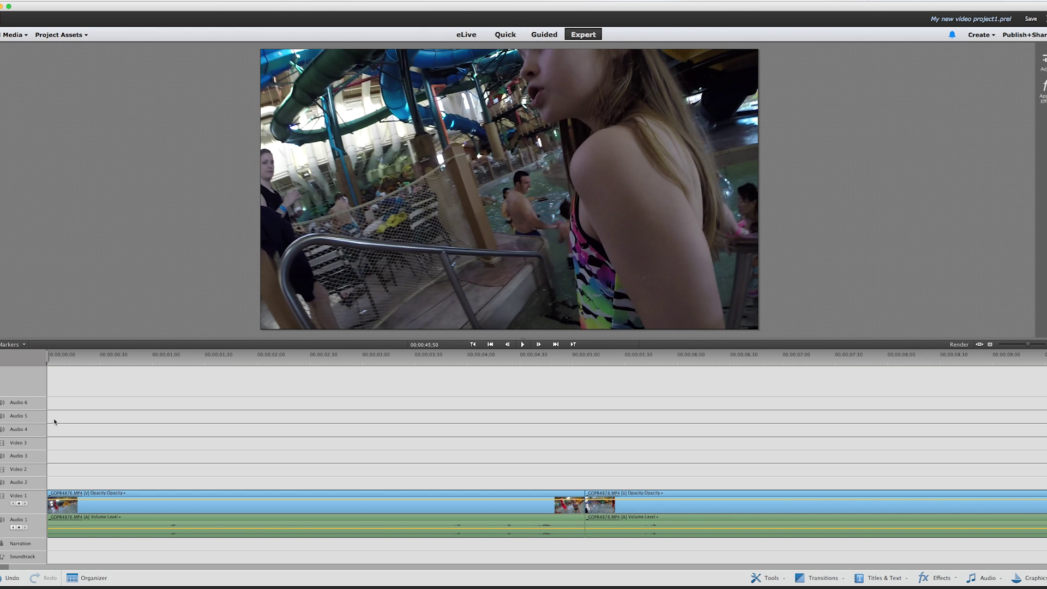
key(Up)
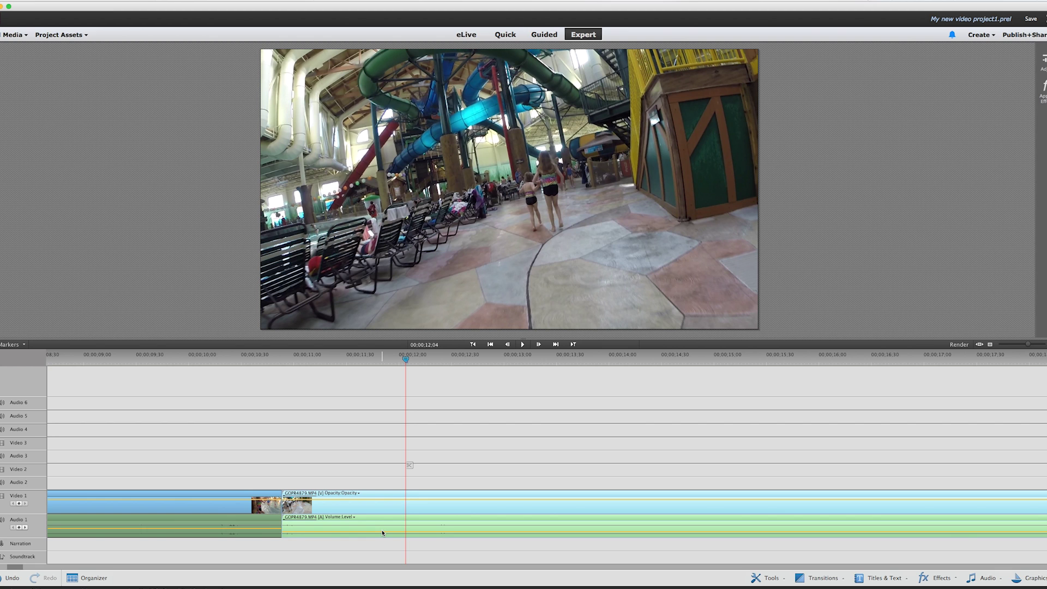
scroll(383, 533, left, 1)
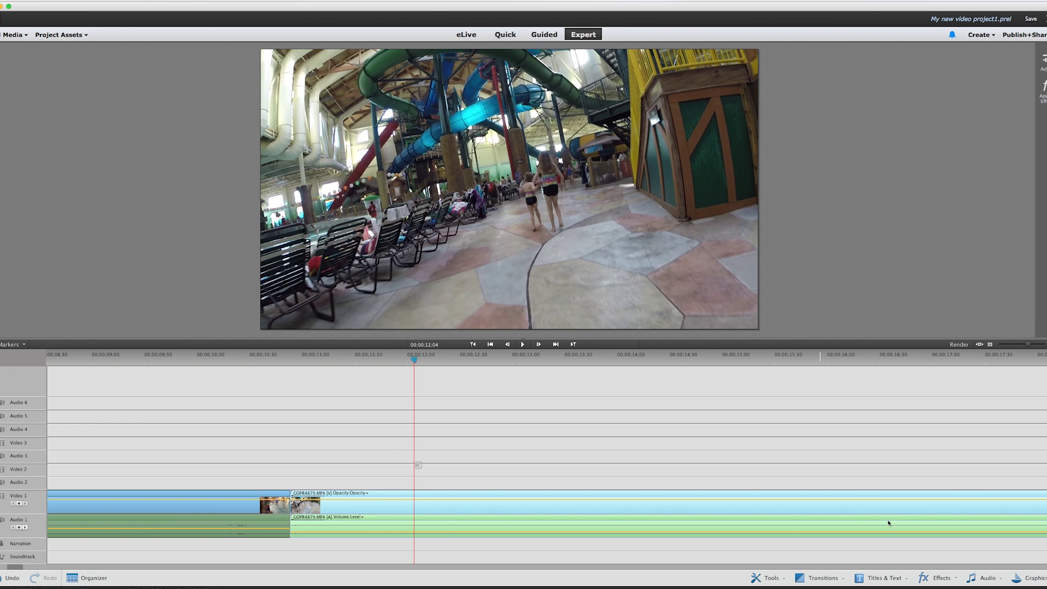
Drag the Aura ambient score from the music library onto the Soundtrack track
click(988, 578)
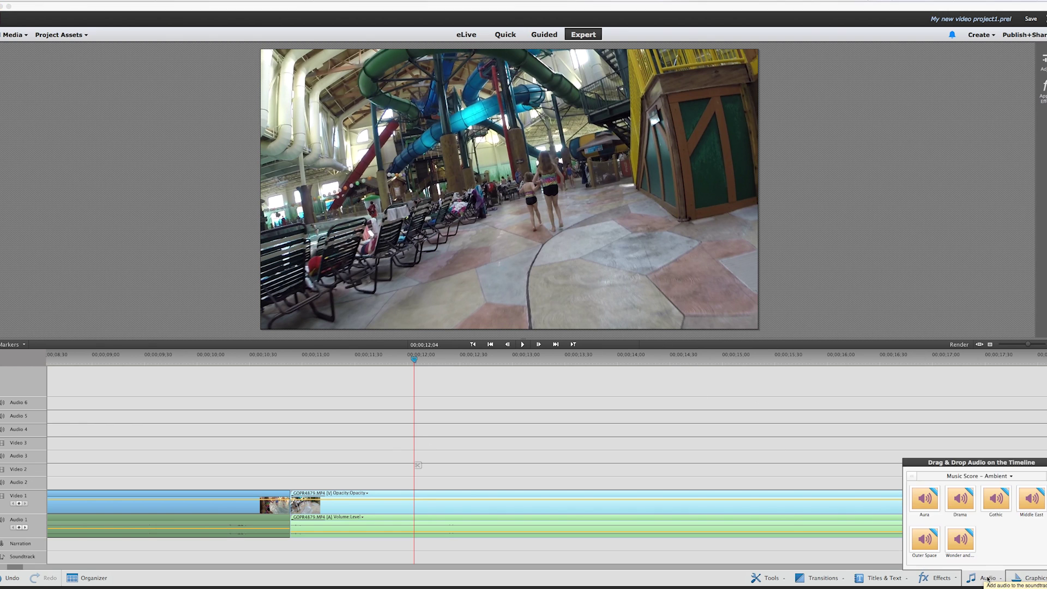
mouse_move(930, 511)
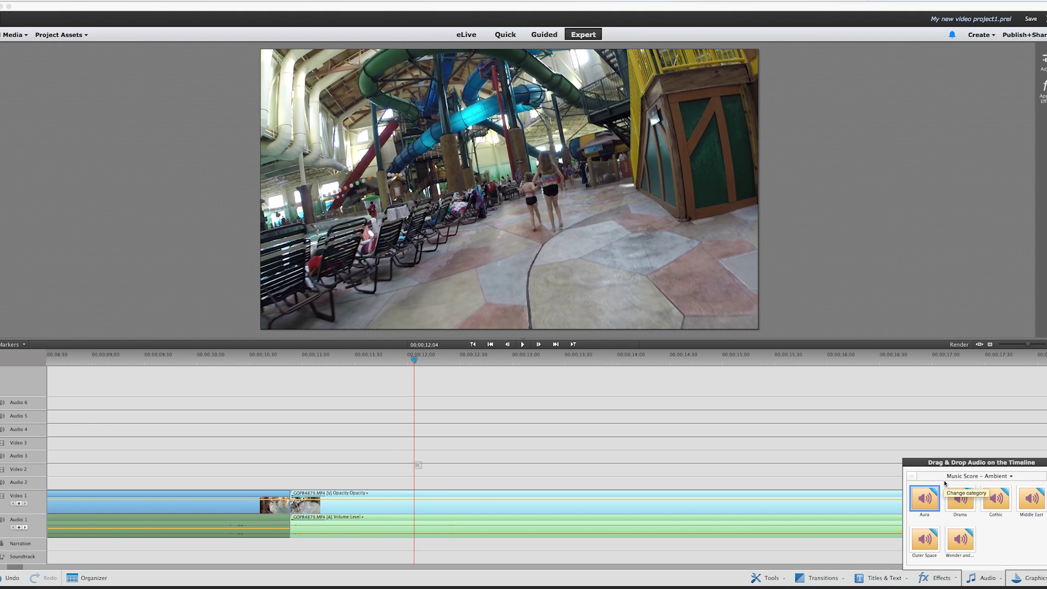
drag(917, 510, 112, 559)
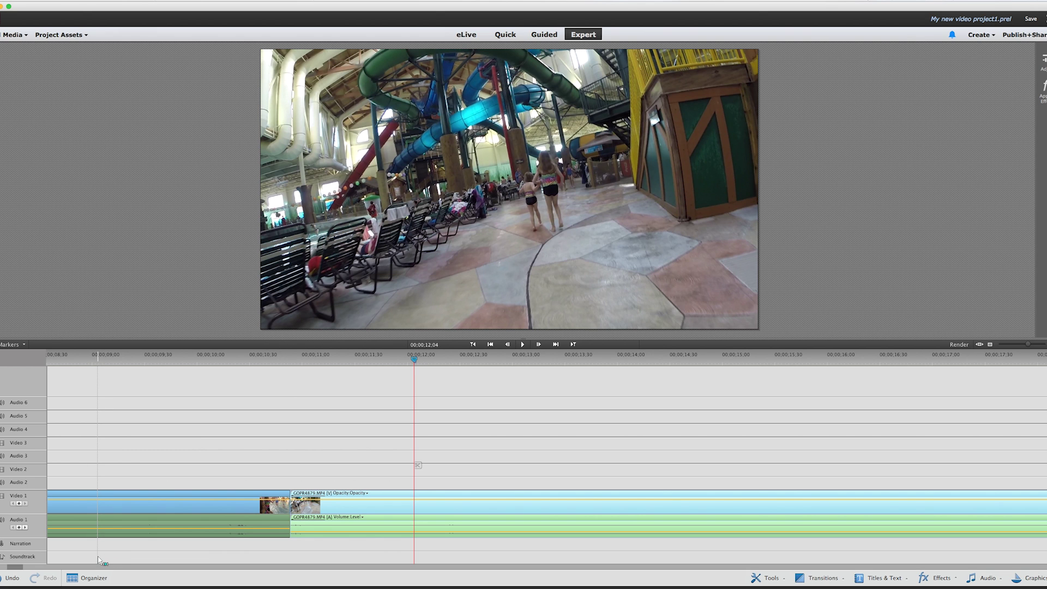
drag(98, 560, 98, 559)
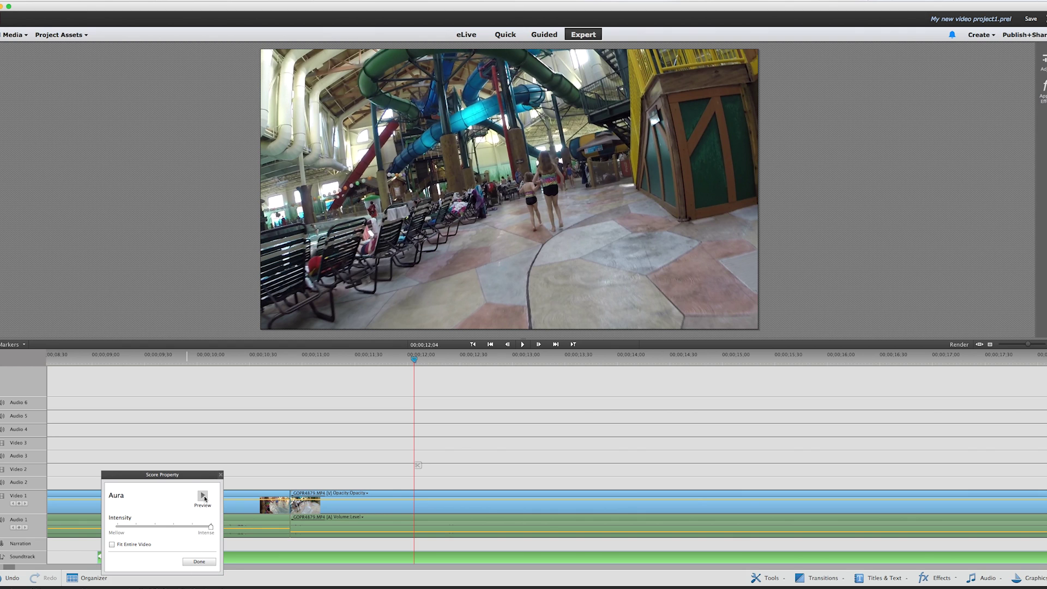
Accept the Aura score's properties and slide the score earlier along the Soundtrack track
click(200, 563)
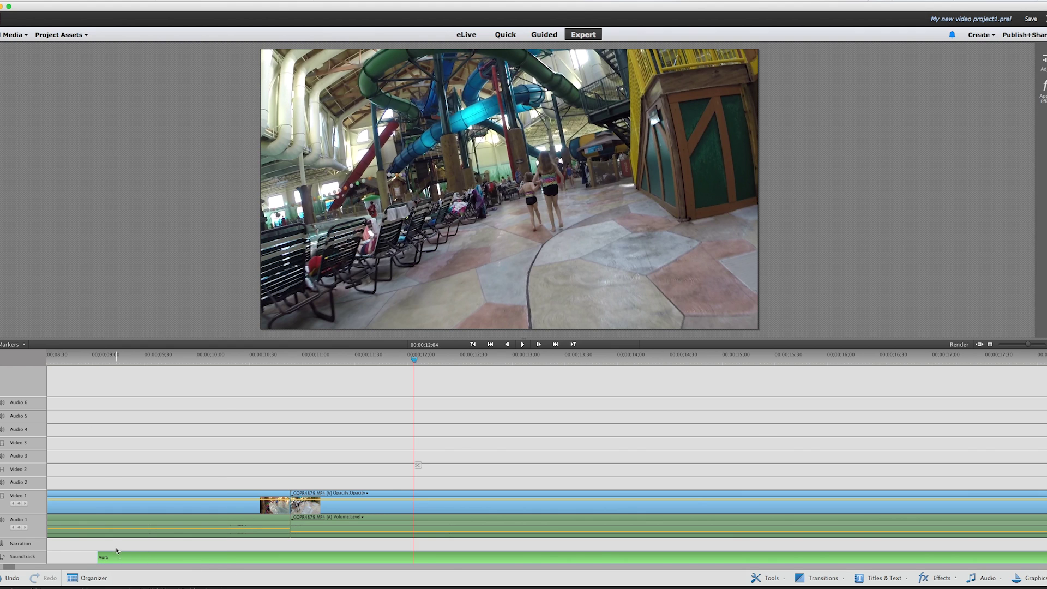
scroll(115, 555, right, 3)
scroll(115, 555, left, 5)
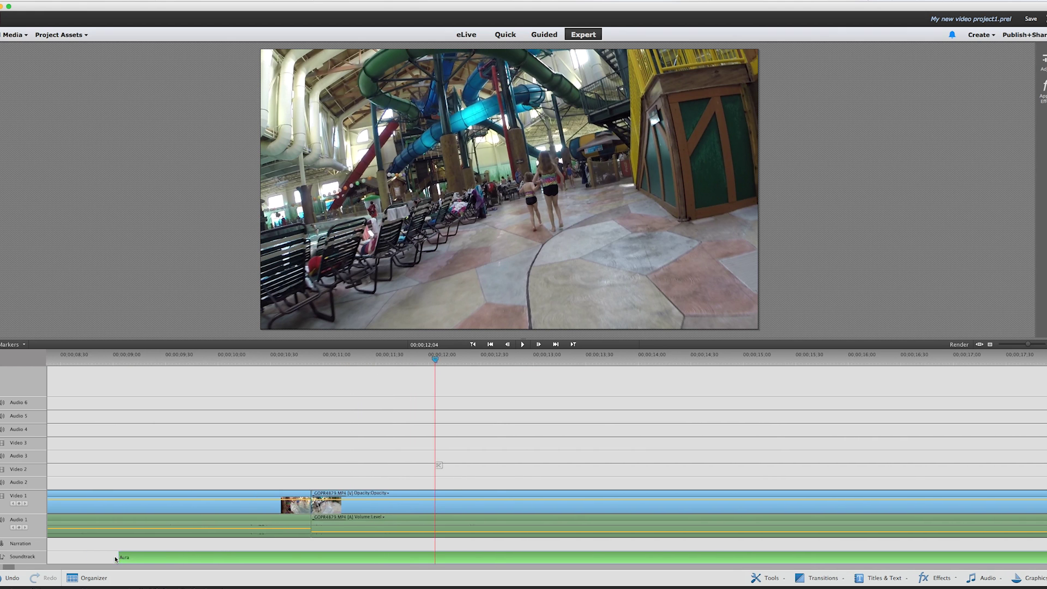
scroll(115, 555, left, 2)
drag(212, 557, 98, 559)
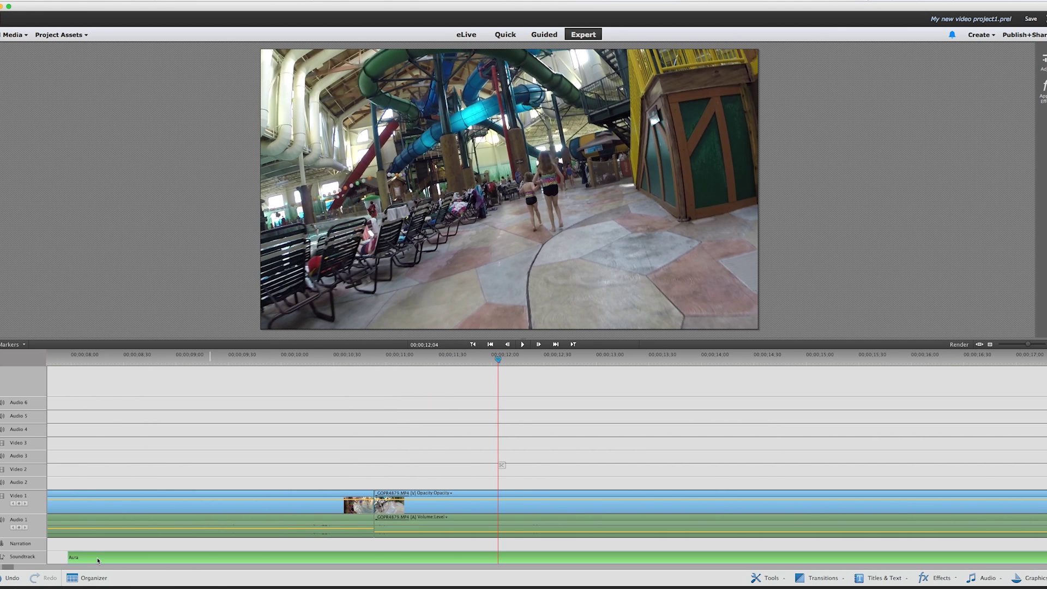
scroll(110, 557, left, 5)
drag(267, 557, 57, 555)
scroll(408, 570, left, 12)
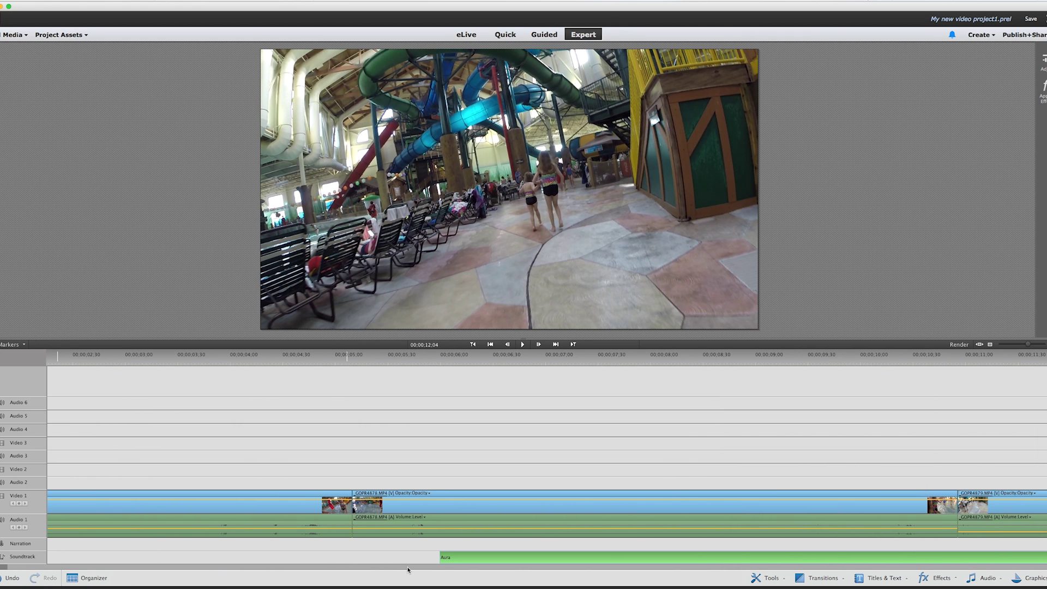
drag(462, 561, 94, 555)
Finish placing the Aura score at 00;00;00;00, with the playhead near the start, and select it
scroll(94, 555, left, 3)
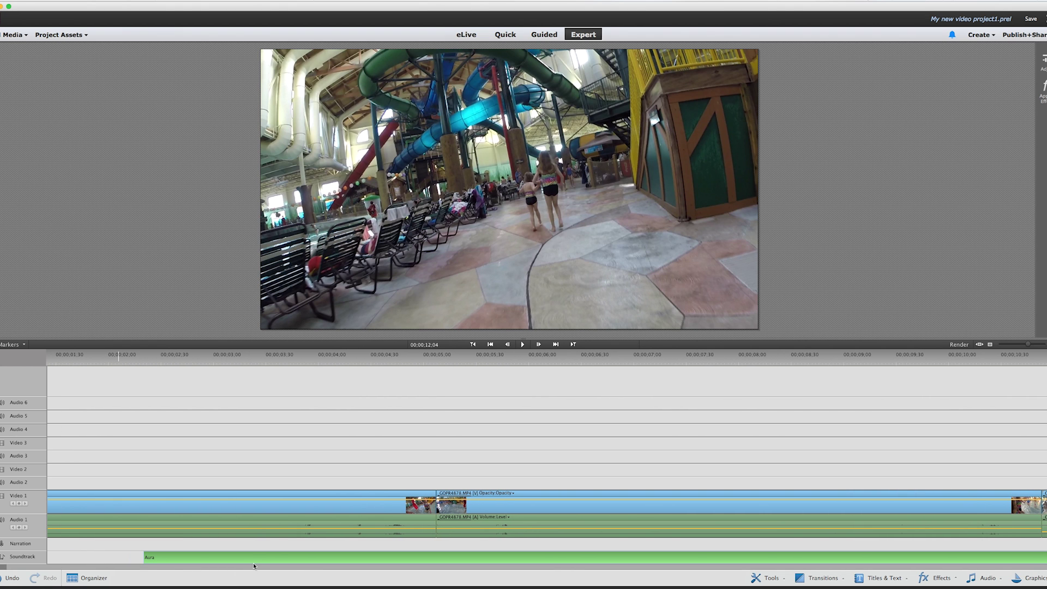
drag(259, 562, 113, 558)
scroll(159, 563, left, 3)
click(273, 359)
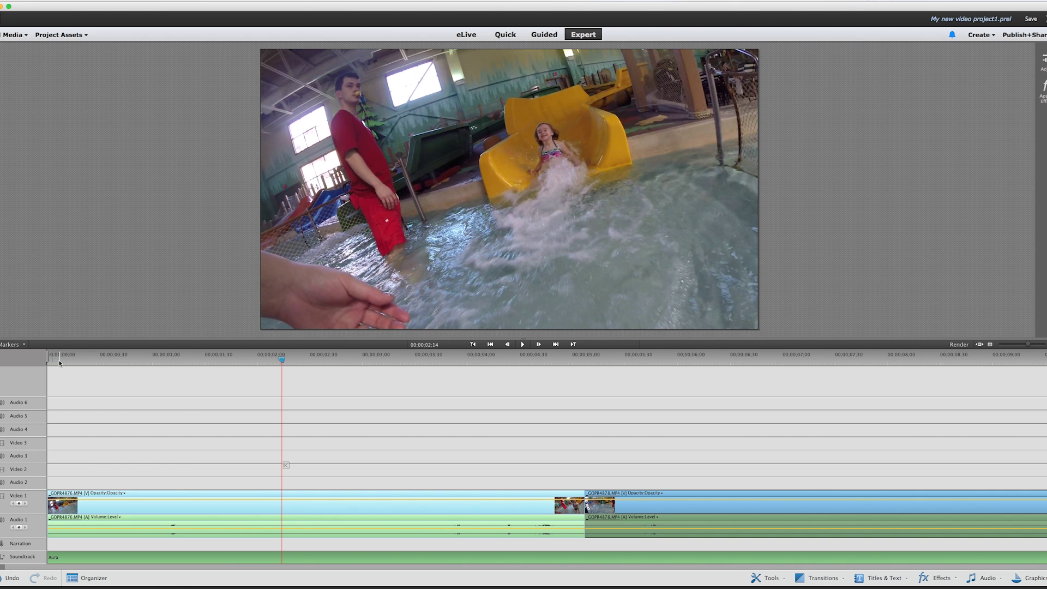
click(79, 560)
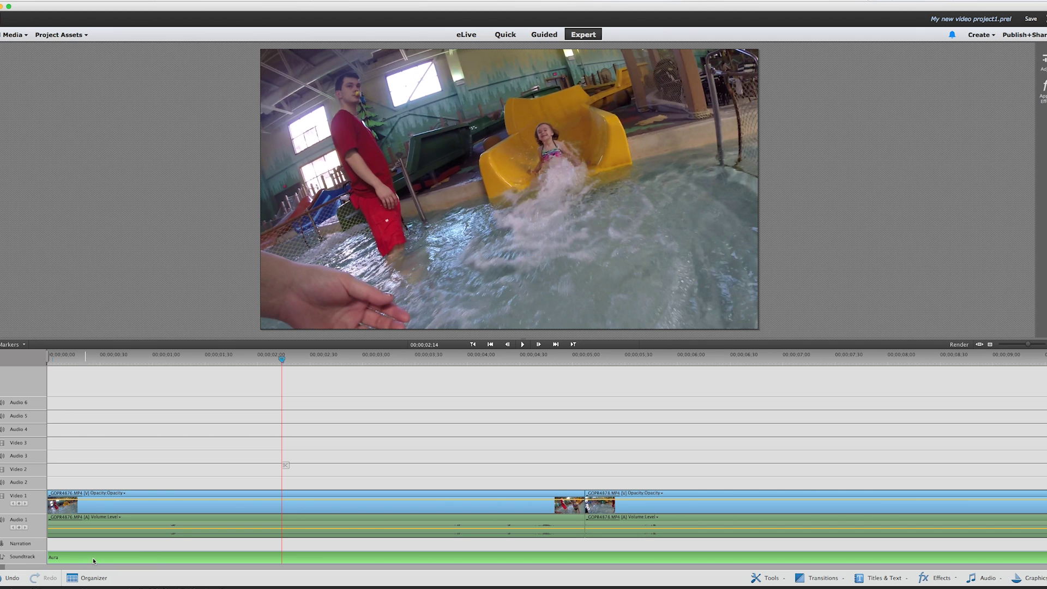
Show the Aura clip's volume line, lower its Volume level to -30.0 dB, and park the playhead at 00;00;10;54
right_click(142, 555)
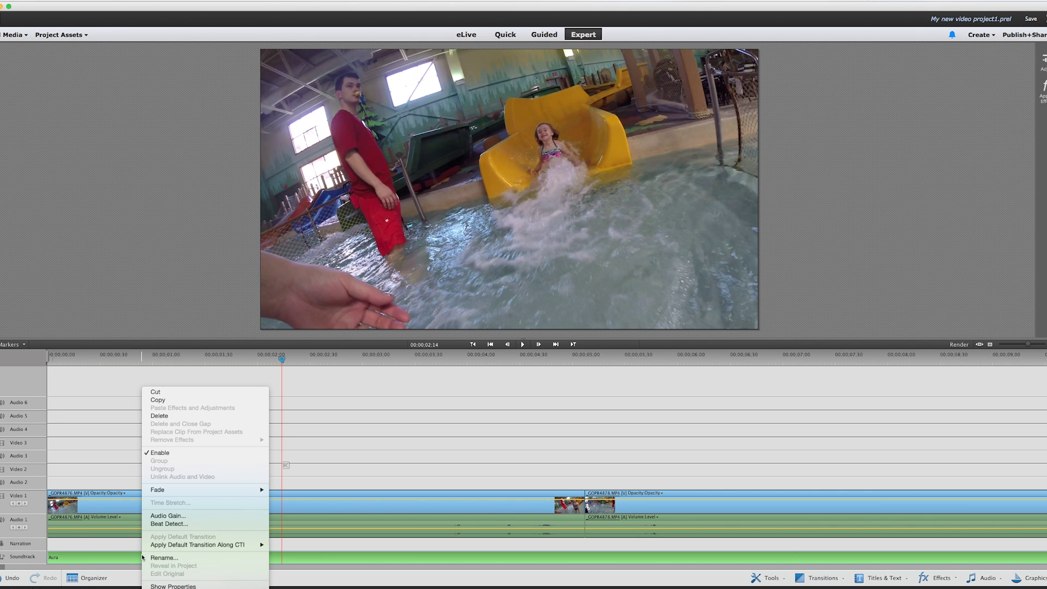
click(164, 586)
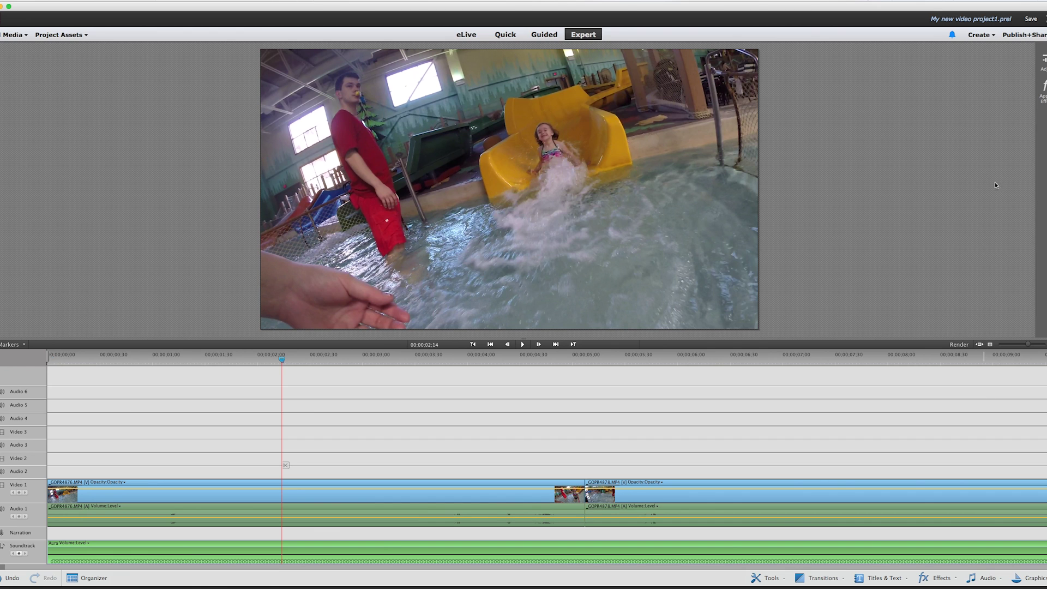
click(1042, 61)
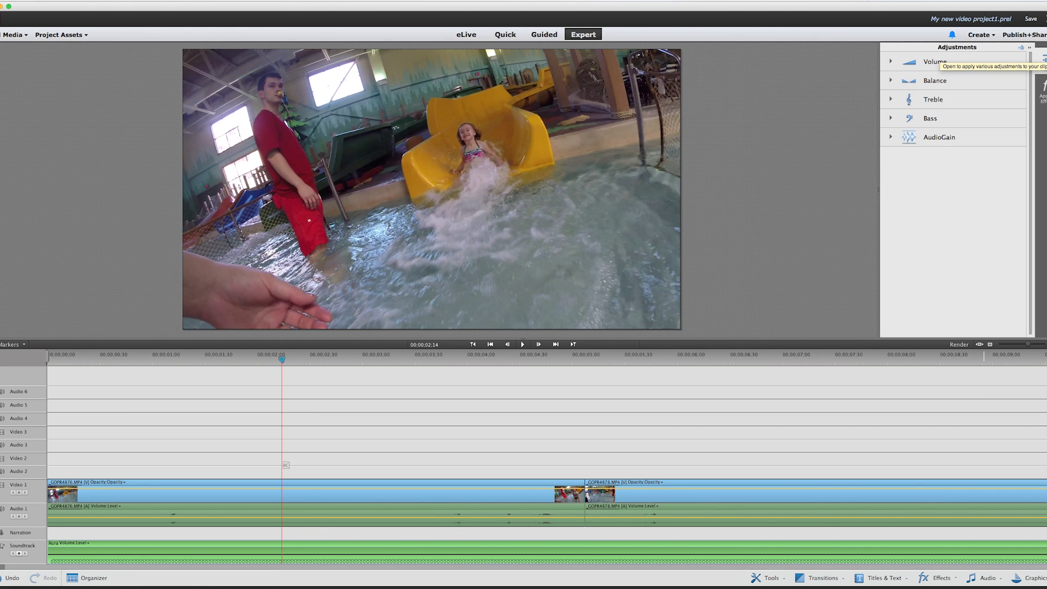
click(892, 62)
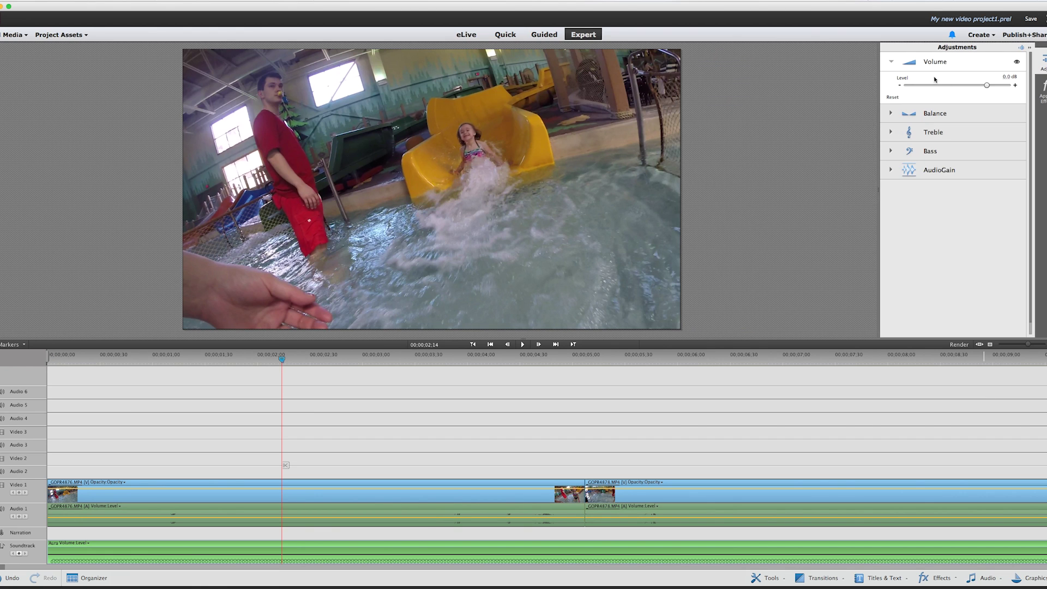
drag(988, 86, 948, 92)
drag(938, 90, 932, 93)
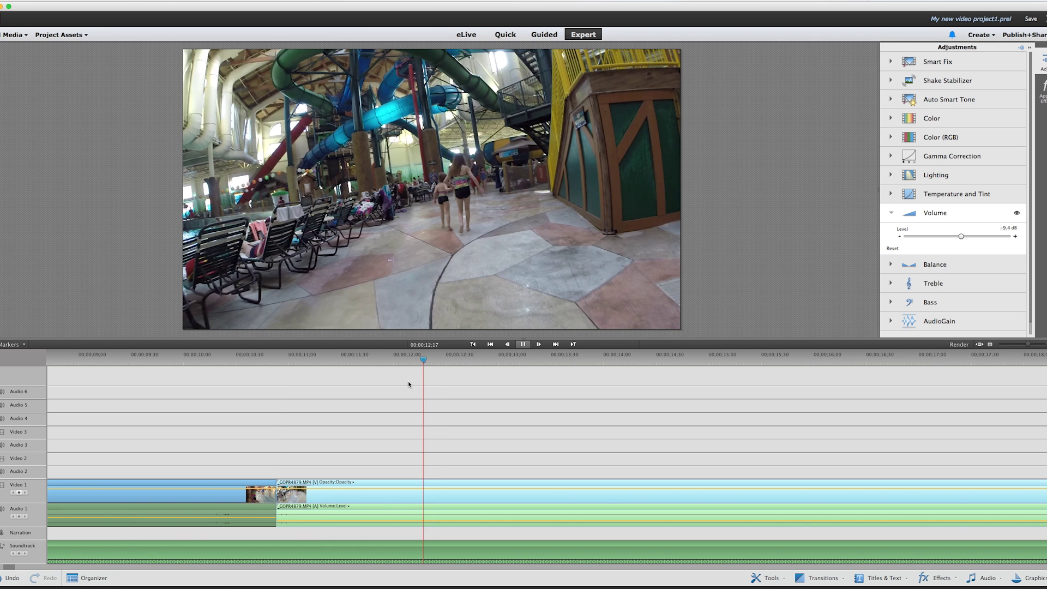
click(436, 360)
drag(438, 361, 278, 383)
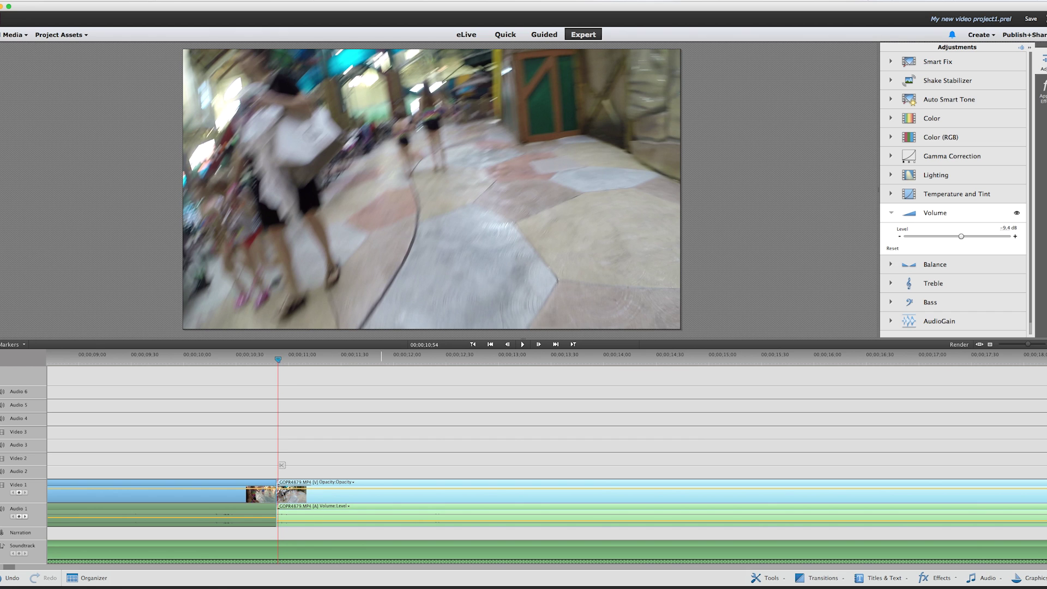